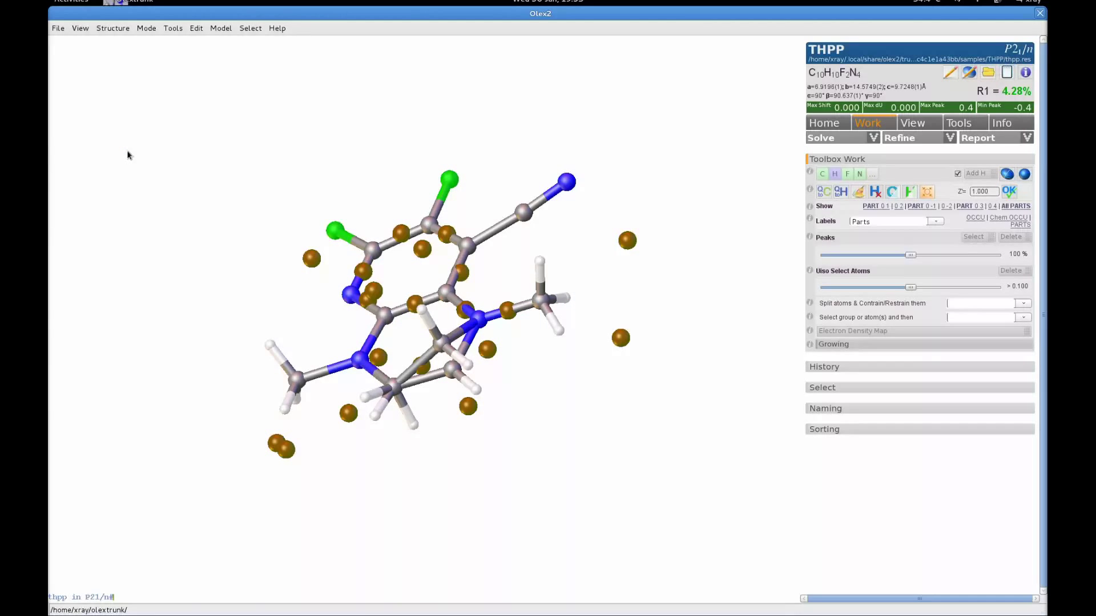
- Display the atom labels on the THPP structure with the labels command
{"action": "left_click_drag", "start_coordinate": [240, 154], "coordinate": [443, 216]}
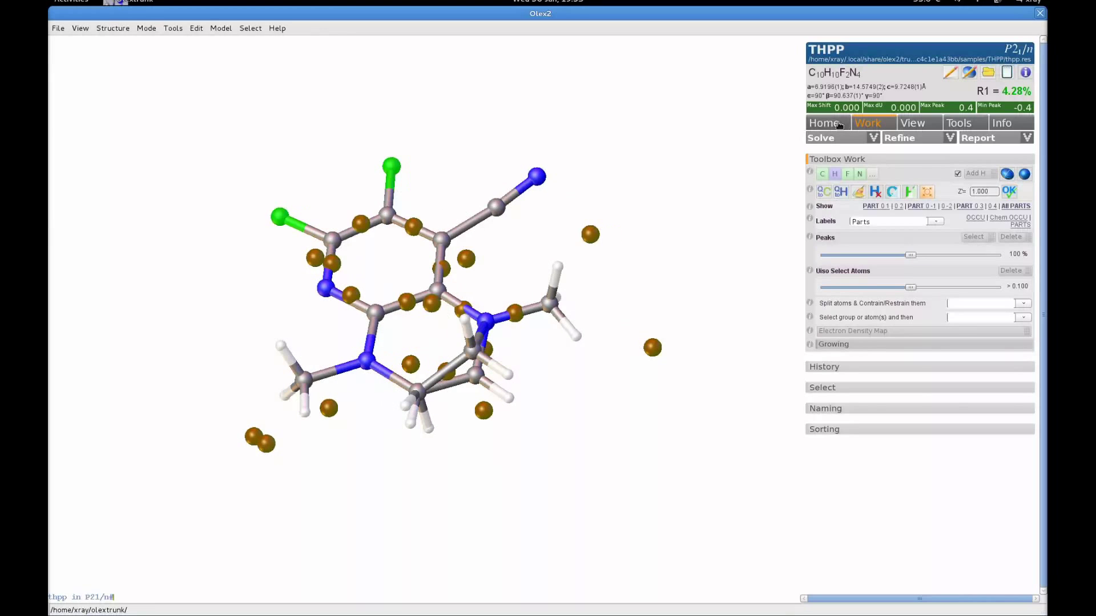
{"action": "left_click", "coordinate": [838, 124]}
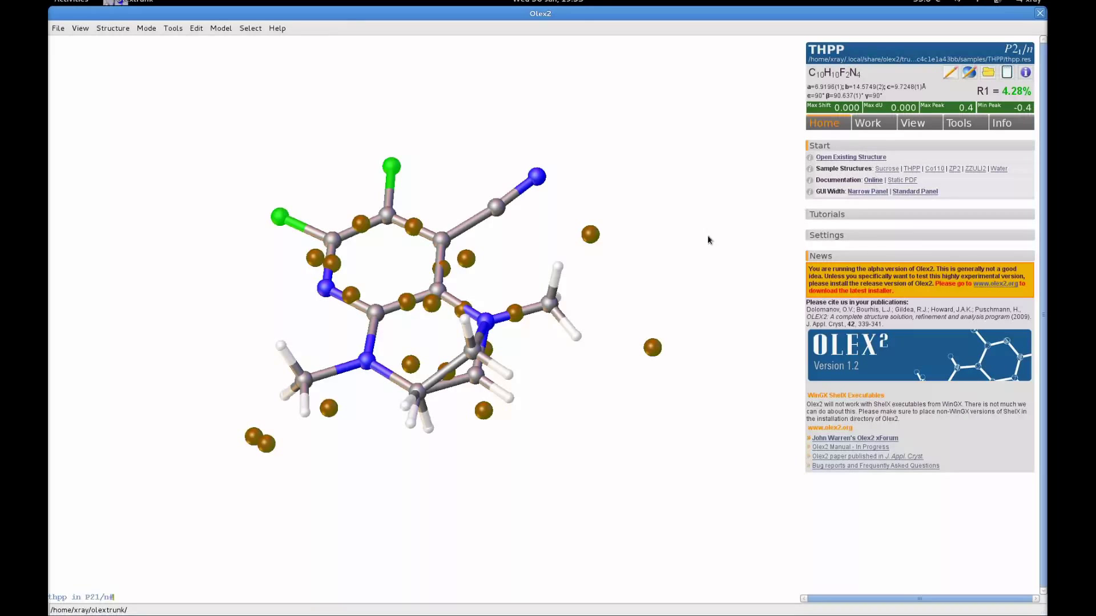
{"action": "left_click_drag", "start_coordinate": [611, 234], "coordinate": [594, 244]}
{"action": "right_click_drag", "start_coordinate": [595, 245], "coordinate": [604, 255]}
{"action": "scroll", "coordinate": [603, 255], "scroll_direction": "up", "scroll_amount": 1}
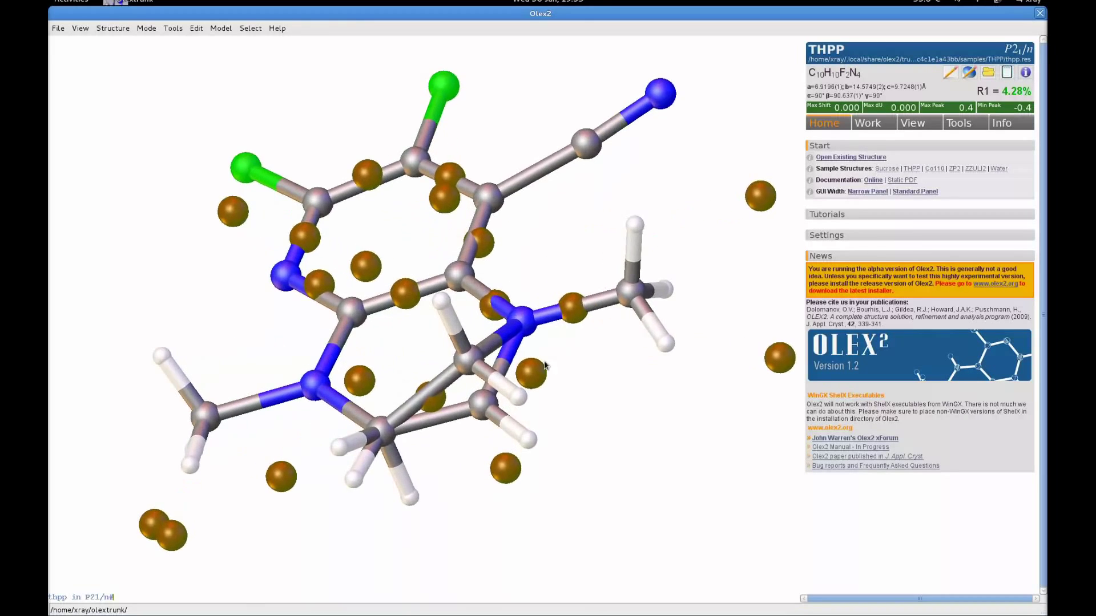
{"action": "left_click_drag", "start_coordinate": [479, 429], "coordinate": [468, 383]}
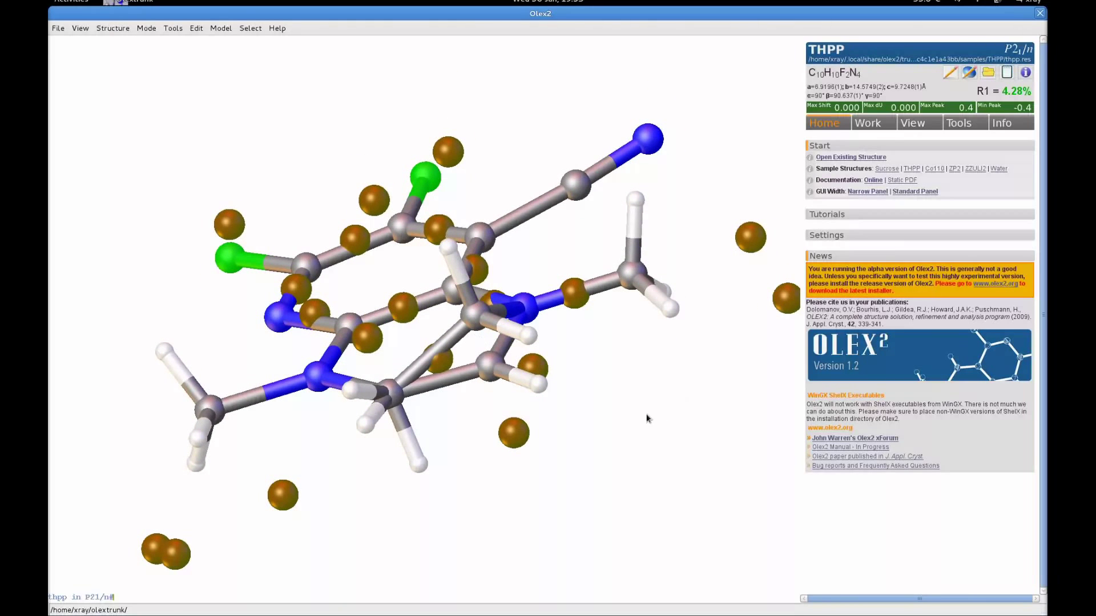
{"action": "left_click_drag", "start_coordinate": [628, 399], "coordinate": [621, 417]}
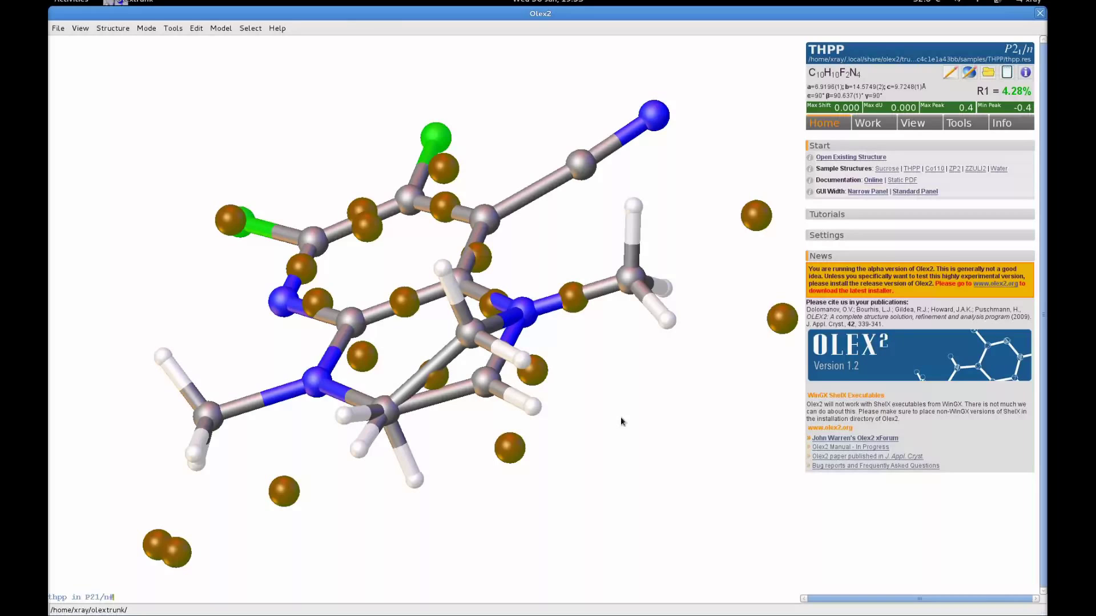
{"action": "type", "text": "labels"}
{"action": "key", "text": "Return"}
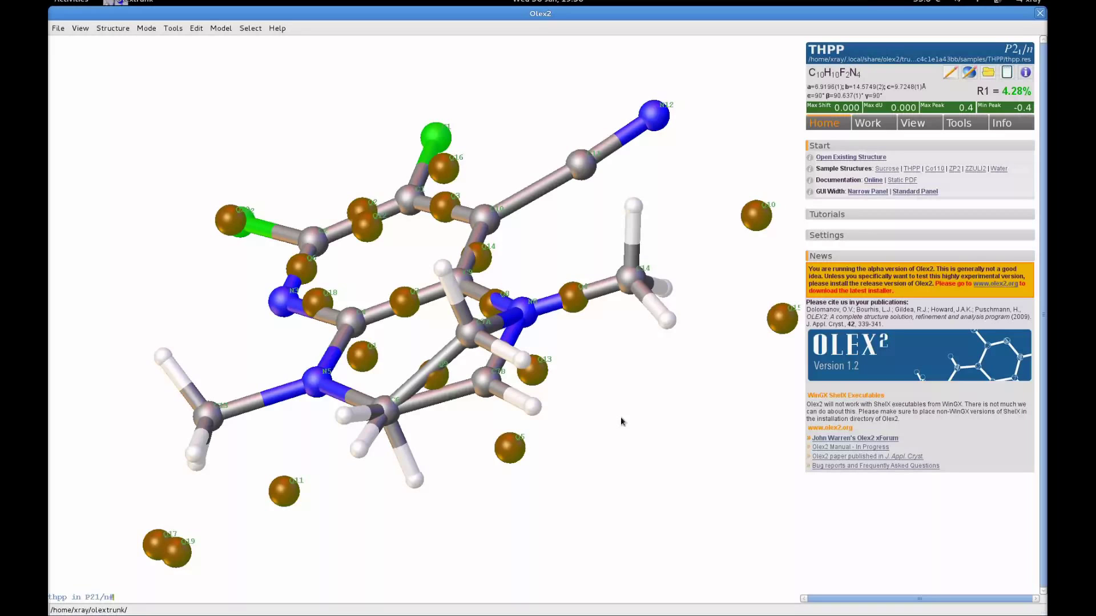
{"action": "left_click_drag", "start_coordinate": [614, 392], "coordinate": [629, 407]}
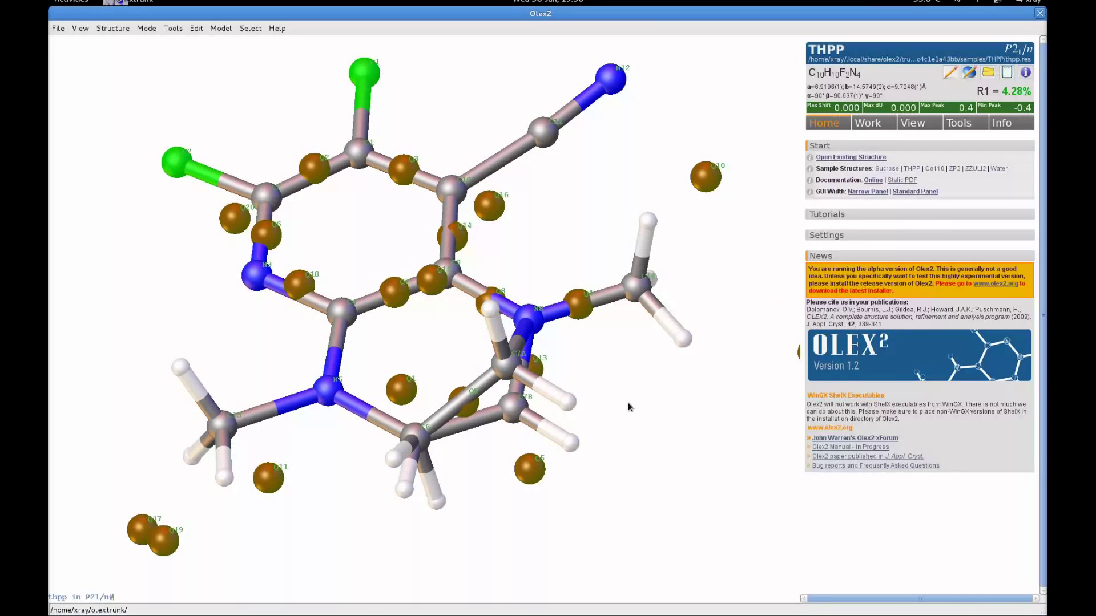
- Switch the model background to purple and leave the atom labels hidden after checking them against it
{"action": "key", "text": "F3"}
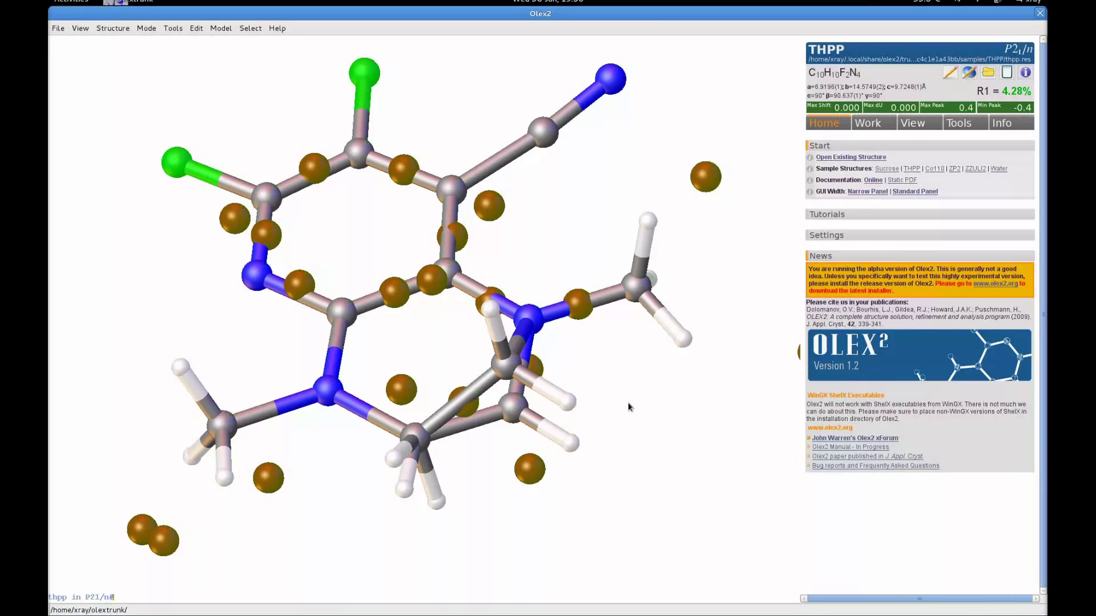
{"action": "key", "text": "F4"}
{"action": "key", "text": "F4"}
{"action": "key", "text": "F2"}
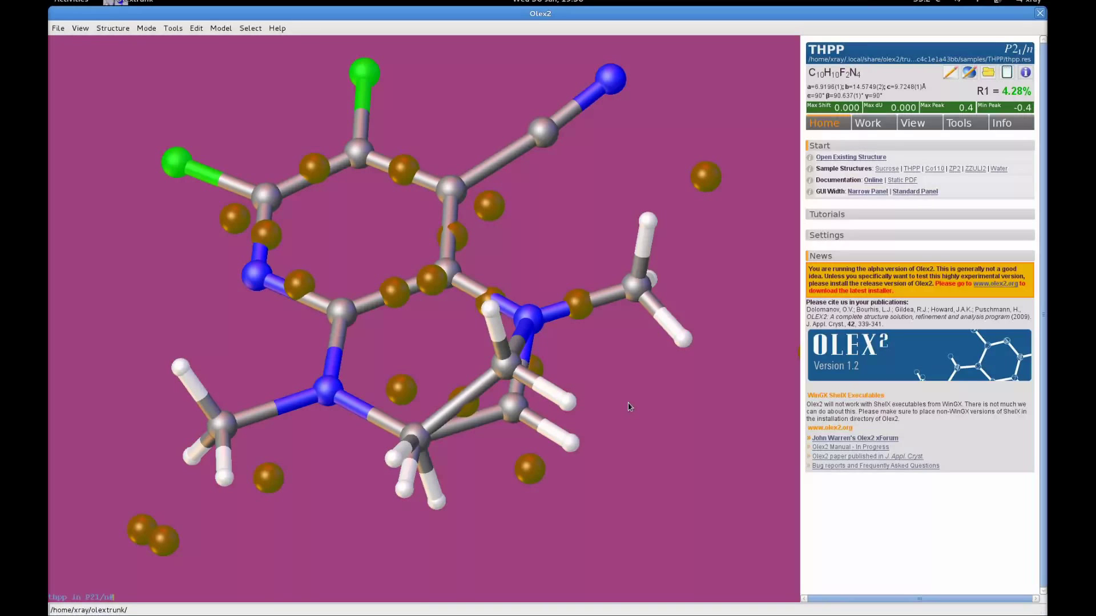
{"action": "key", "text": "F3"}
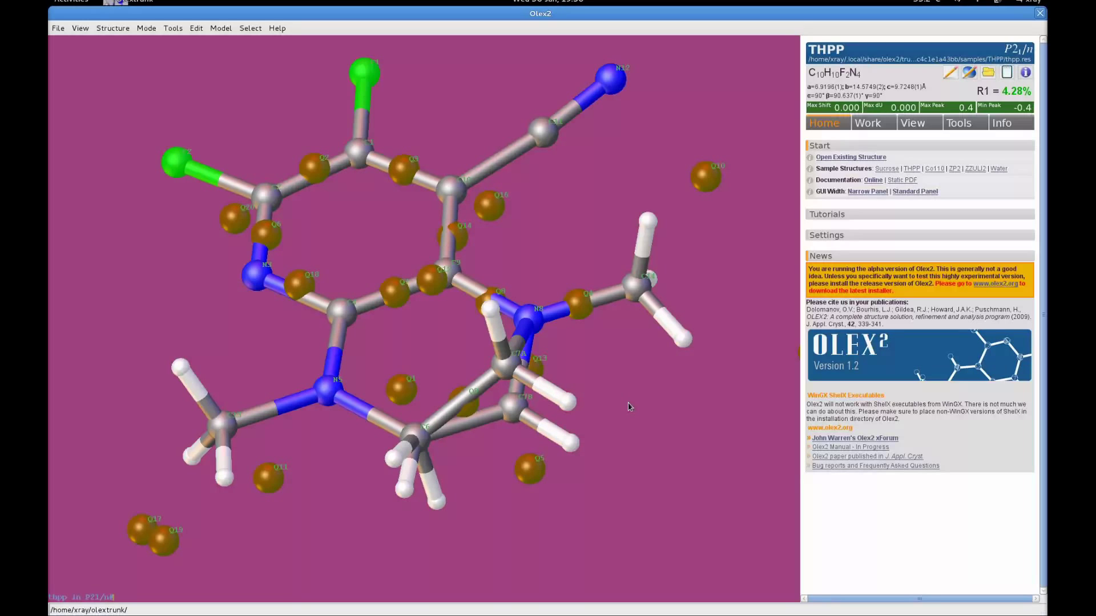
{"action": "key", "text": "F3"}
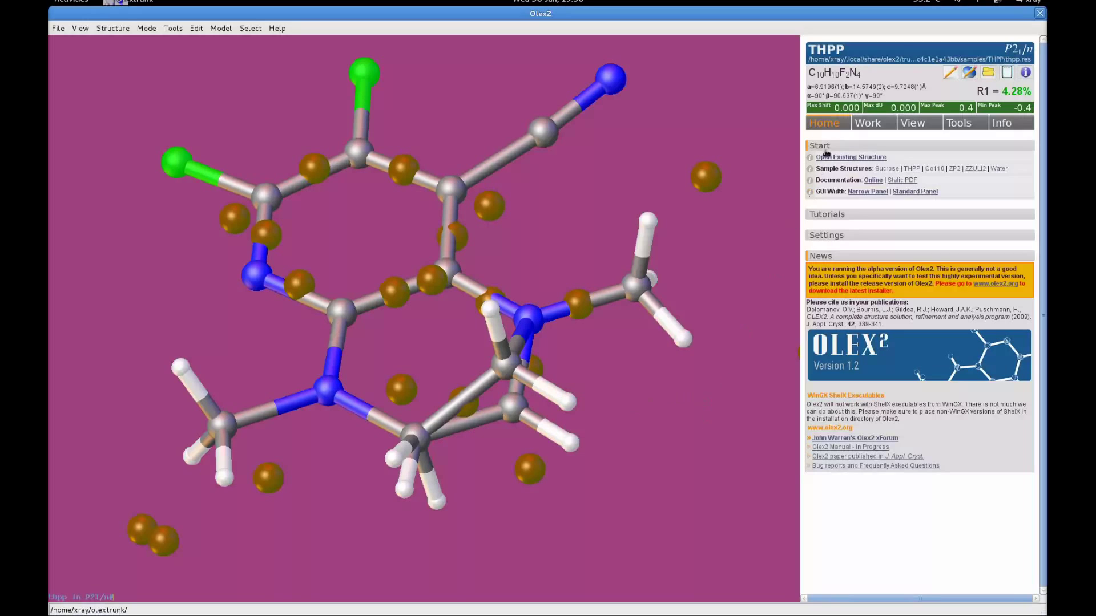
- Try labelling the atoms by Parts from the work toolbox, and reset the label option to Toggle On/Off
{"action": "left_click", "coordinate": [870, 127]}
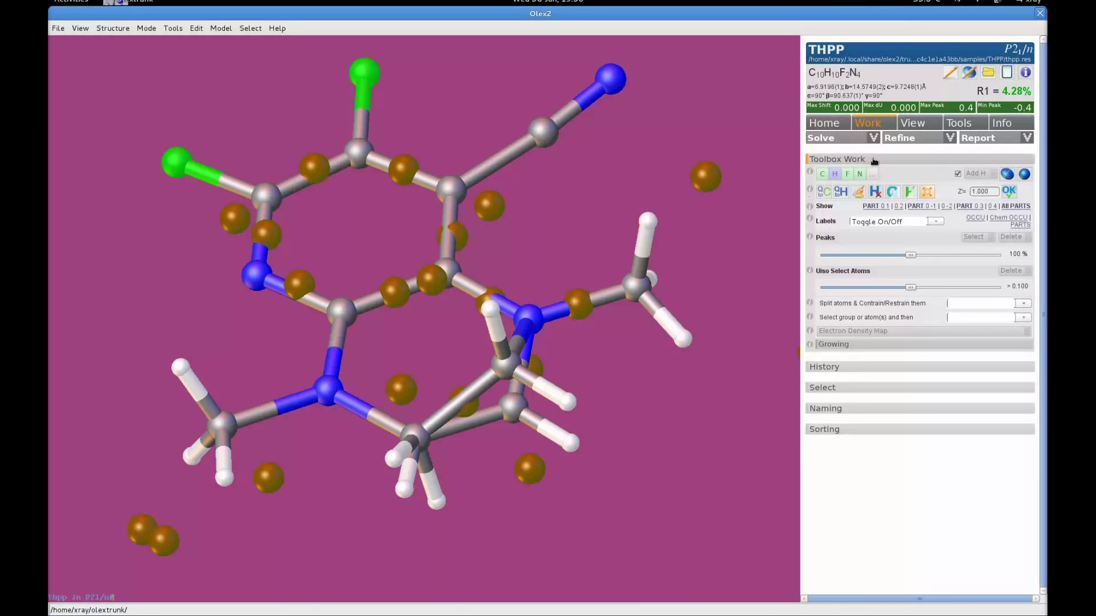
{"action": "left_click", "coordinate": [936, 224]}
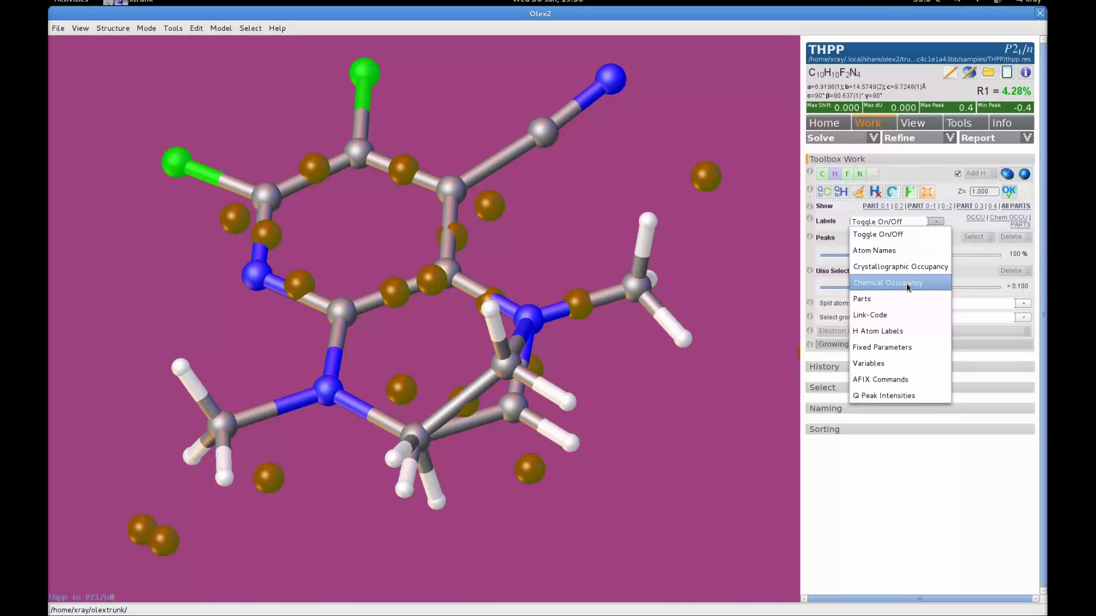
{"action": "left_click", "coordinate": [879, 307]}
{"action": "left_click_drag", "start_coordinate": [659, 389], "coordinate": [627, 370]}
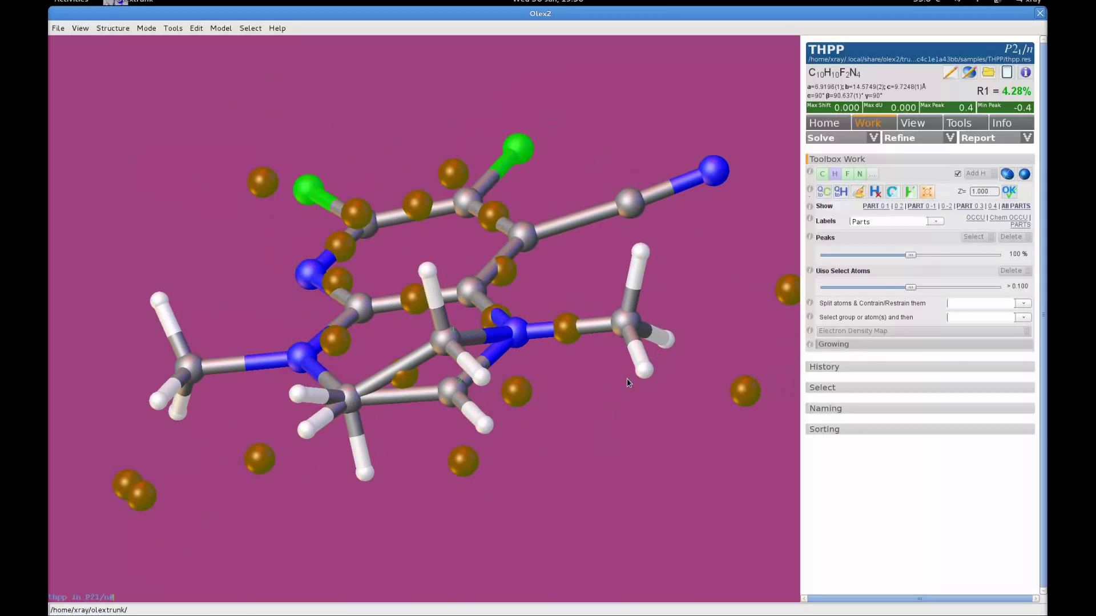
{"action": "right_click_drag", "start_coordinate": [627, 379], "coordinate": [625, 357]}
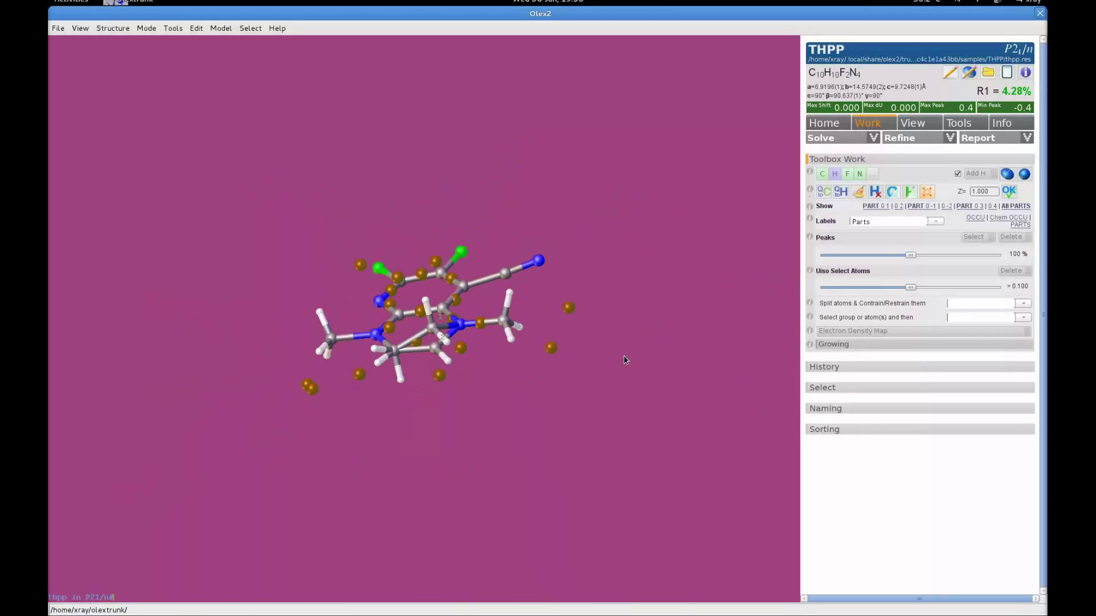
{"action": "left_click_drag", "start_coordinate": [625, 360], "coordinate": [485, 342]}
{"action": "scroll", "coordinate": [505, 389], "scroll_direction": "up", "scroll_amount": 3}
{"action": "scroll", "coordinate": [505, 389], "scroll_direction": "up", "scroll_amount": 2}
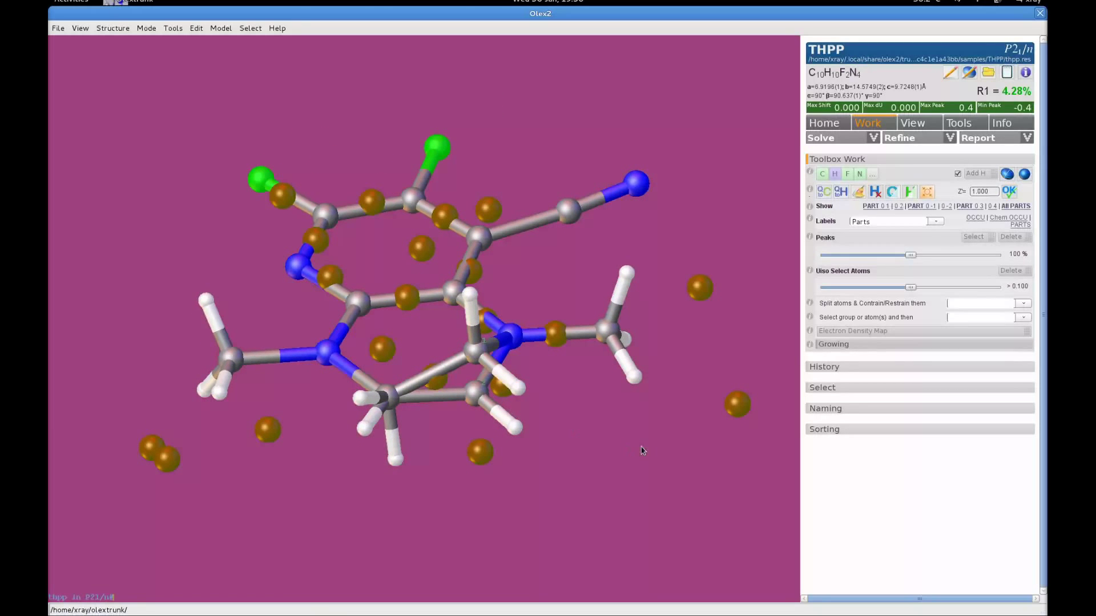
{"action": "left_click", "coordinate": [940, 220]}
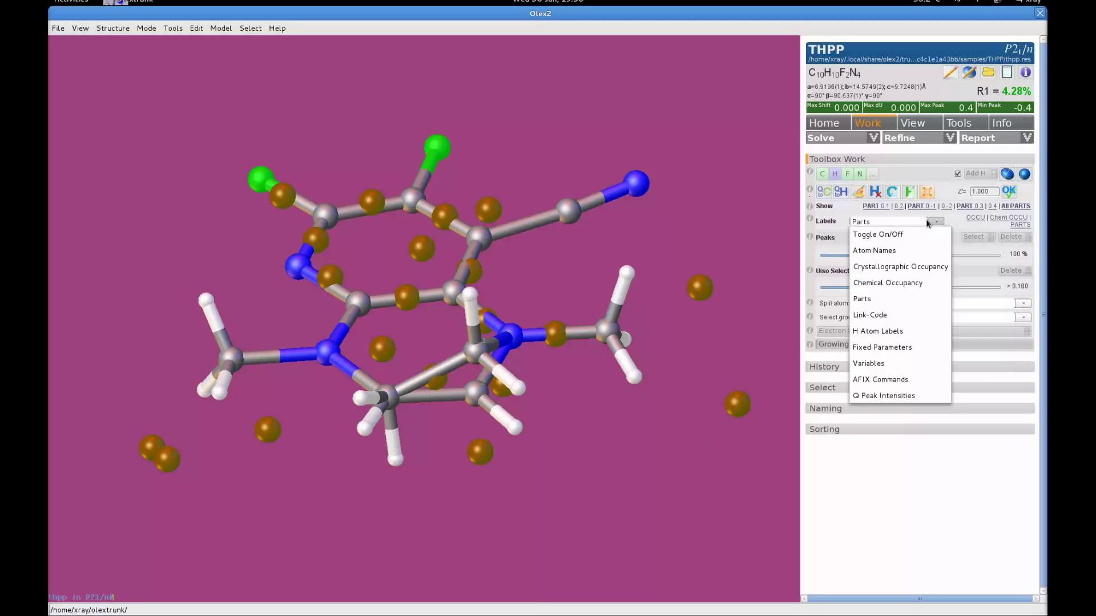
{"action": "left_click", "coordinate": [876, 237]}
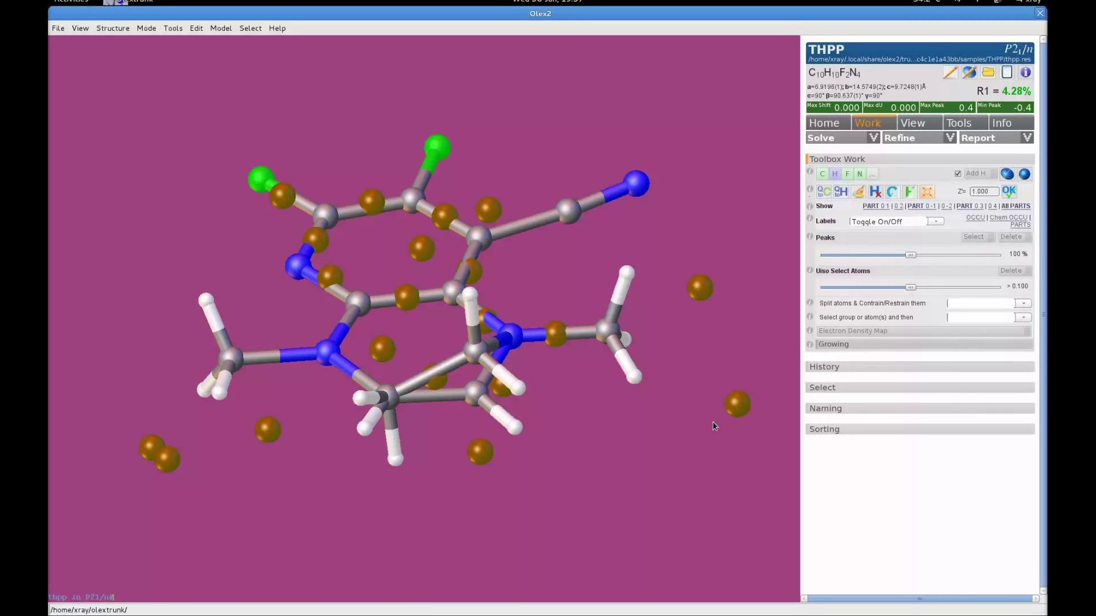
- Label the atoms with their part and actual occupancy using the labels command with the p and ao switches
{"action": "type", "text": "label"}
{"action": "type", "text": "s -p -ao"}
{"action": "key", "text": "Return"}
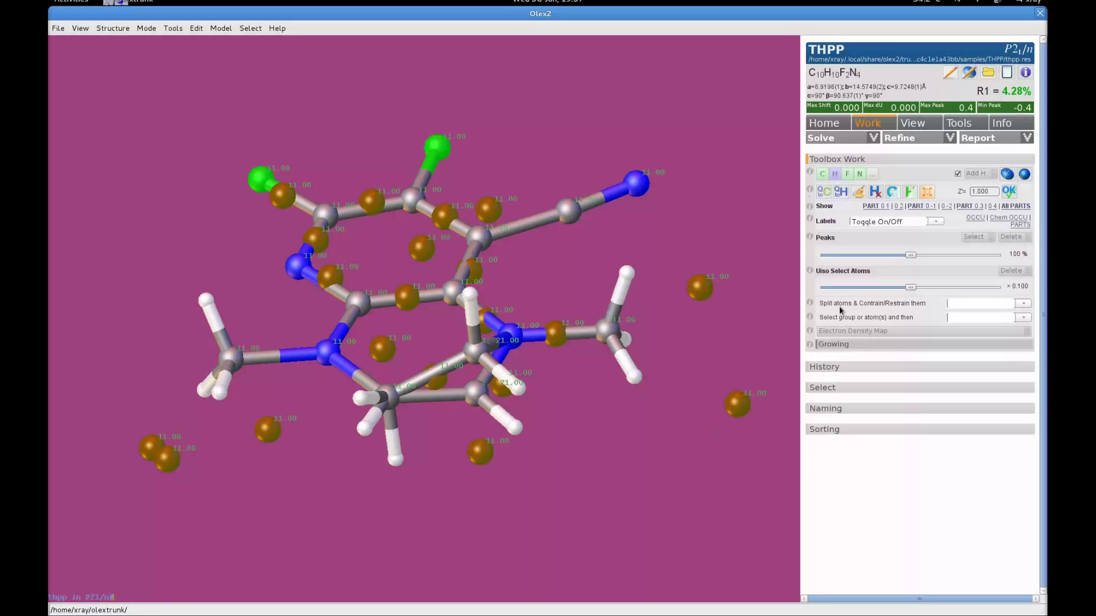
{"action": "left_click_drag", "start_coordinate": [646, 214], "coordinate": [649, 242]}
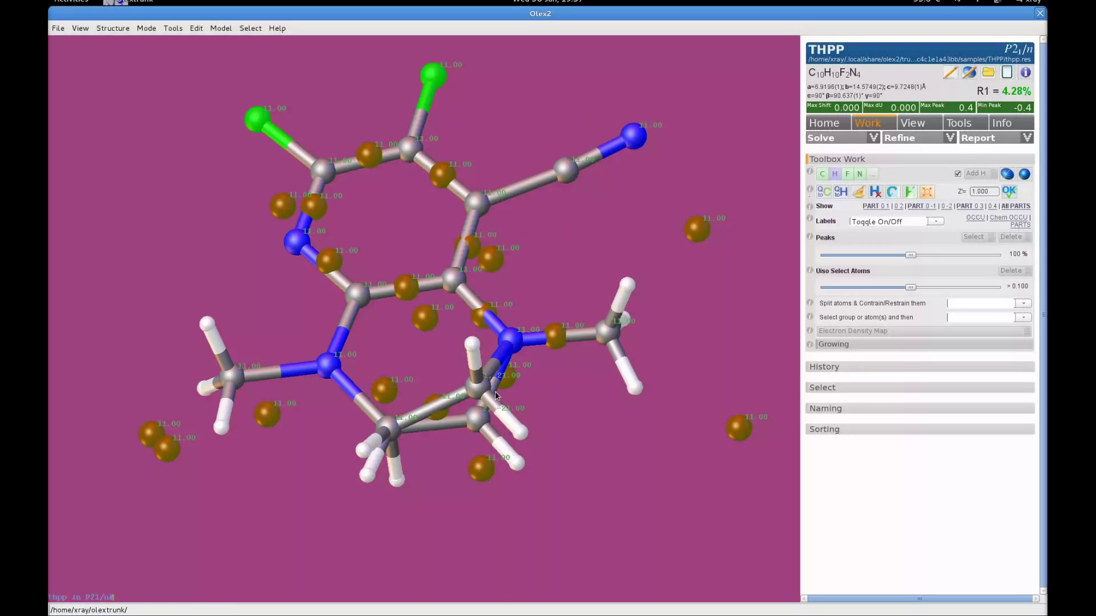
{"action": "left_click_drag", "start_coordinate": [496, 395], "coordinate": [498, 346]}
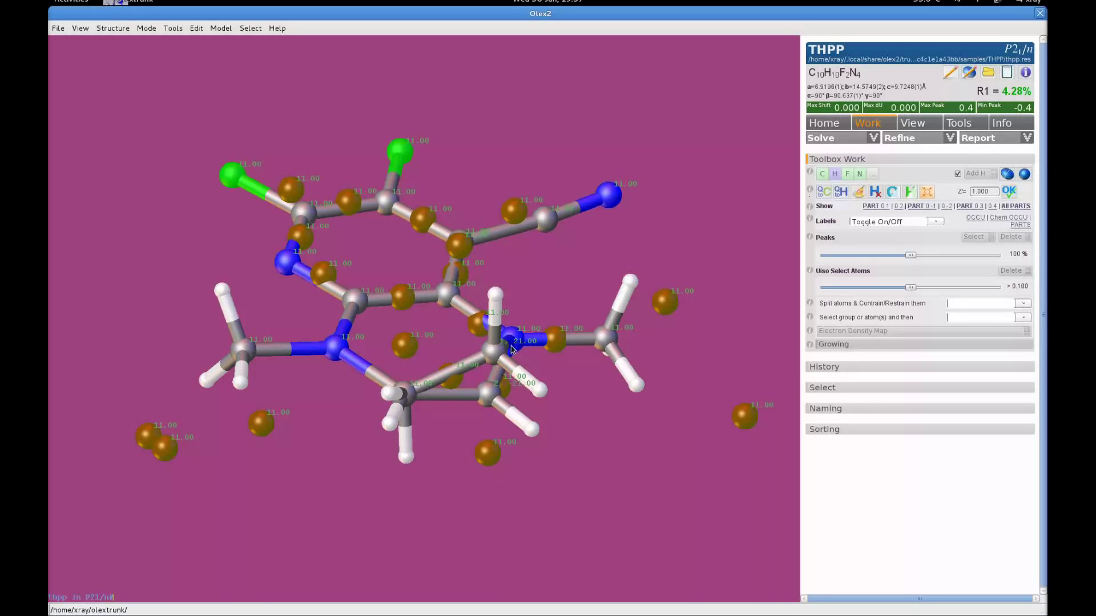
{"action": "left_click_drag", "start_coordinate": [536, 410], "coordinate": [521, 428]}
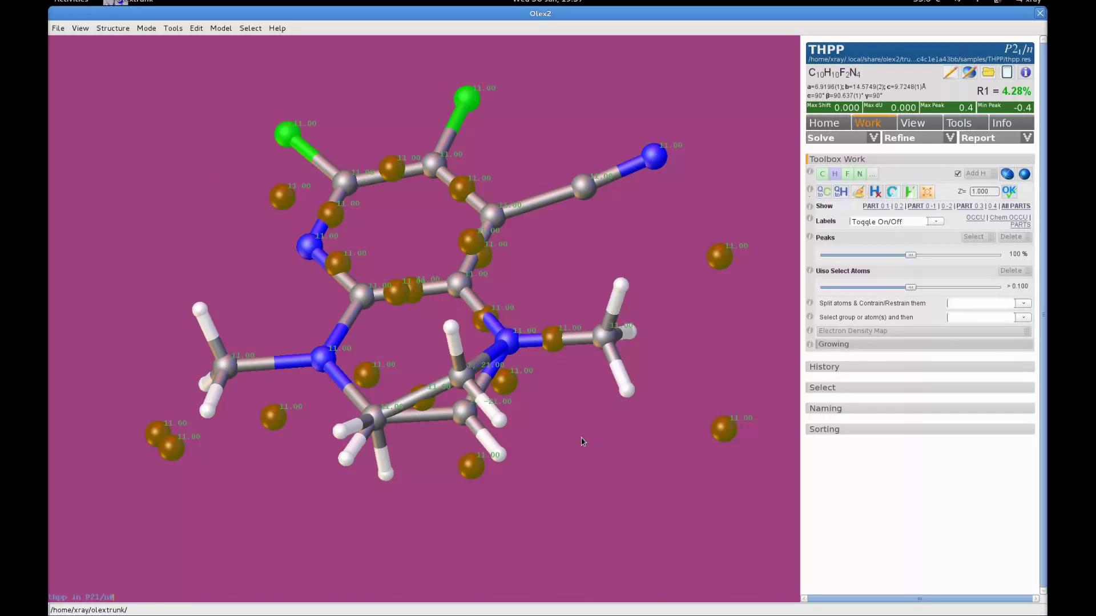
- Redisplay the labels with atom names added to part and actual occupancy, inspect them, and hide all labels
{"action": "key", "text": "Up"}
{"action": "key", "text": "Return"}
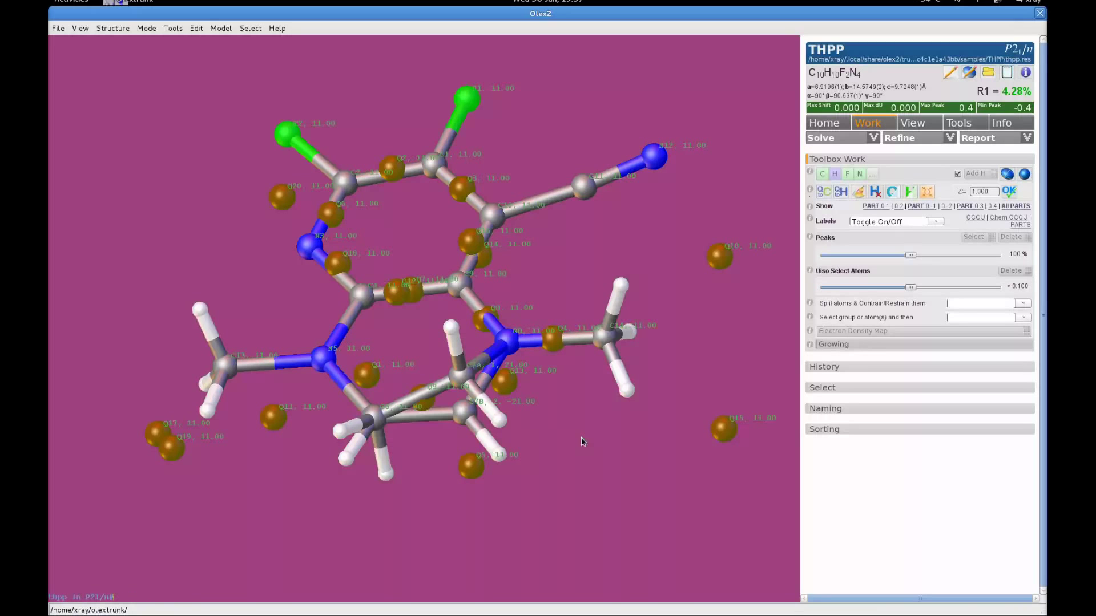
{"action": "left_click_drag", "start_coordinate": [666, 225], "coordinate": [683, 206]}
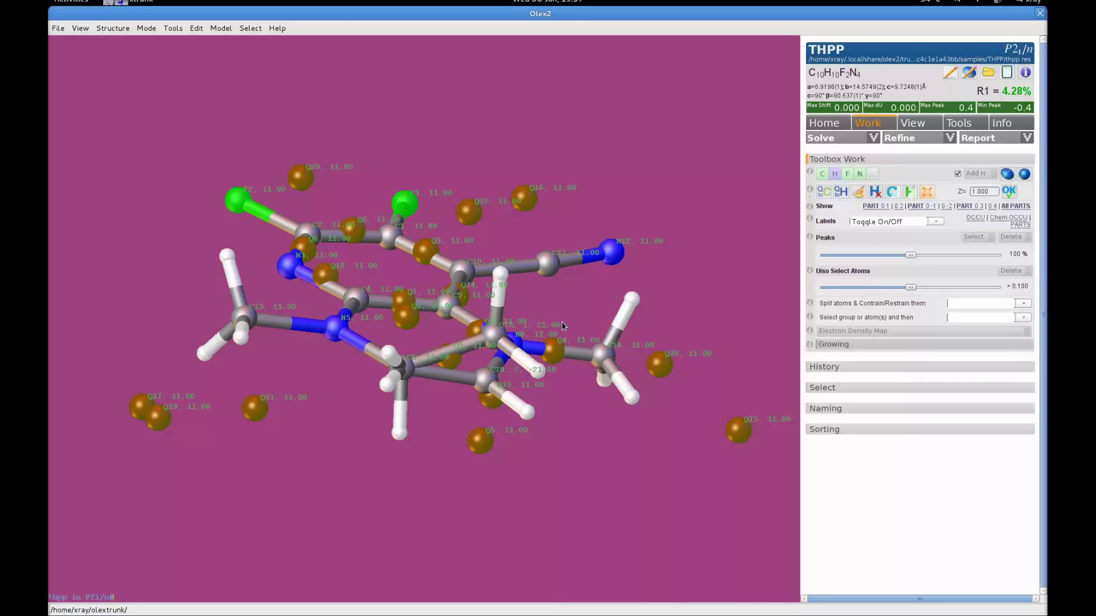
{"action": "left_click_drag", "start_coordinate": [562, 323], "coordinate": [552, 339]}
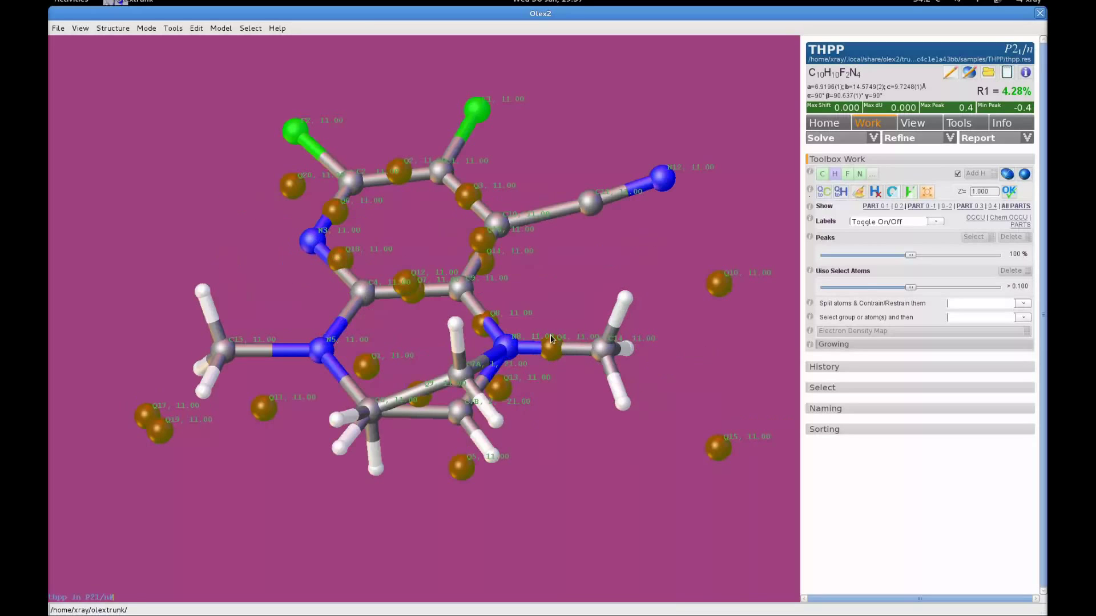
{"action": "key", "text": "F3"}
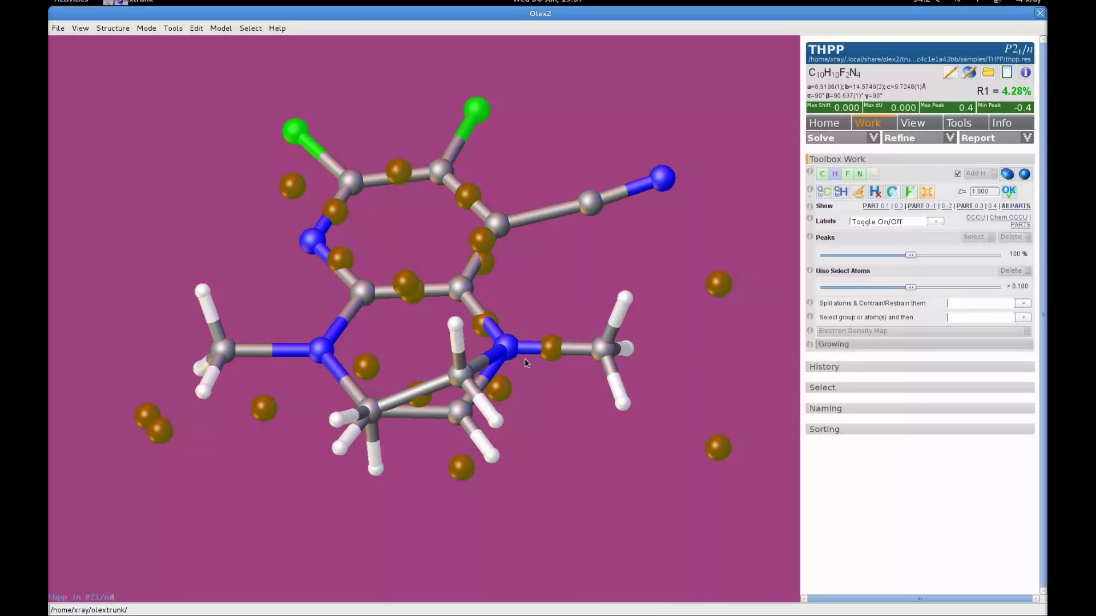
- Show the built-in help for the labels command and hide the model so only the console text is displayed
{"action": "mouse_move", "coordinate": [537, 431]}
{"action": "left_mouse_down"}
{"action": "mouse_move", "coordinate": [544, 461]}
{"action": "mouse_move", "coordinate": [537, 433]}
{"action": "left_mouse_up"}
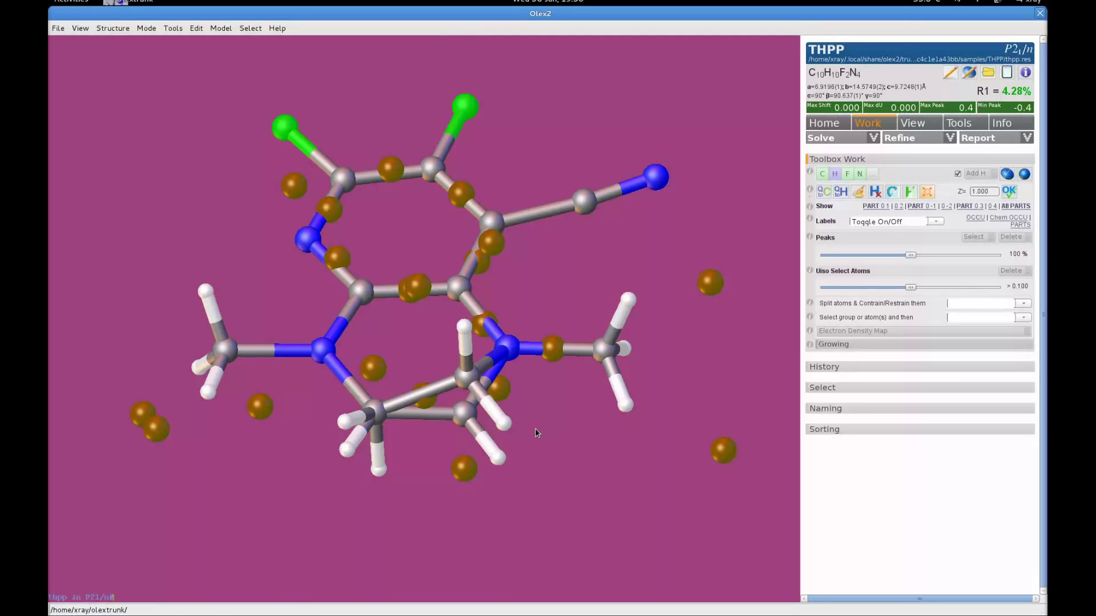
{"action": "left_click_drag", "start_coordinate": [536, 433], "coordinate": [552, 436]}
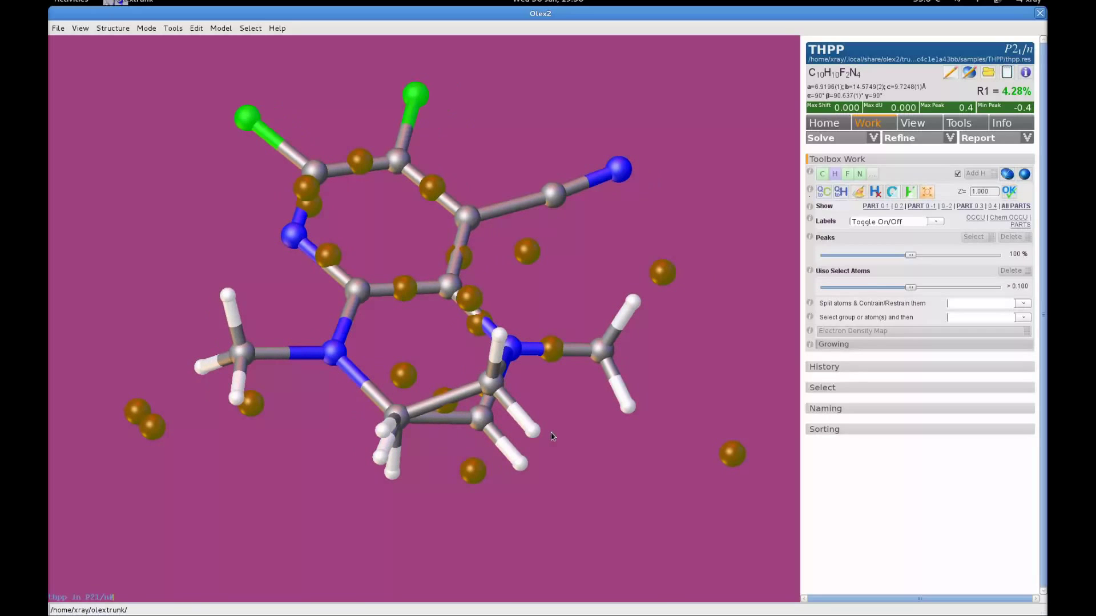
{"action": "type", "text": "help labels"}
{"action": "key", "text": "Return"}
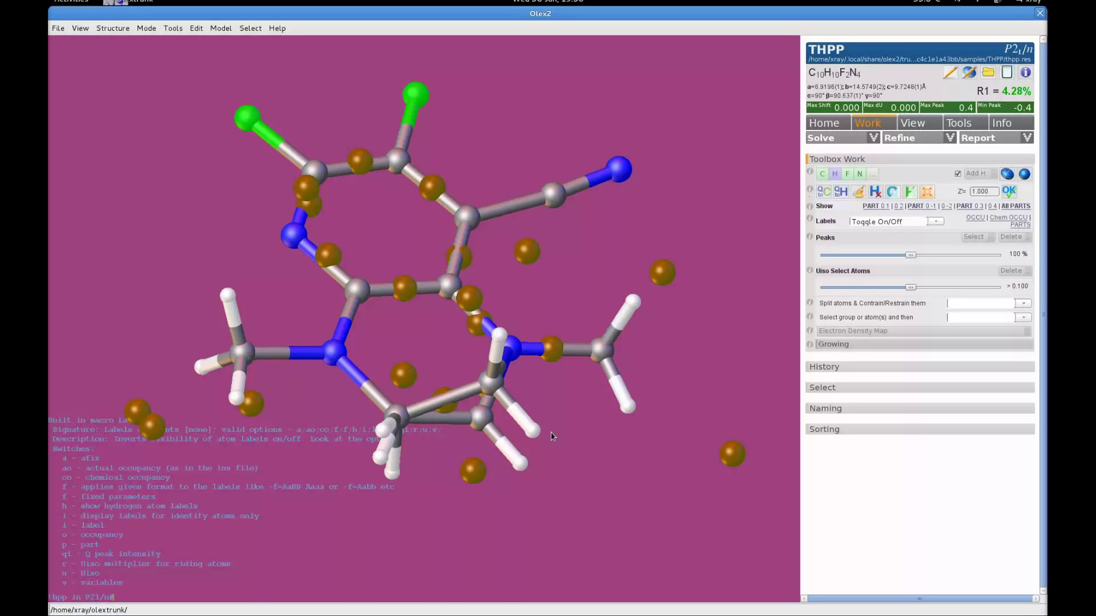
{"action": "key", "text": "ctrl+t"}
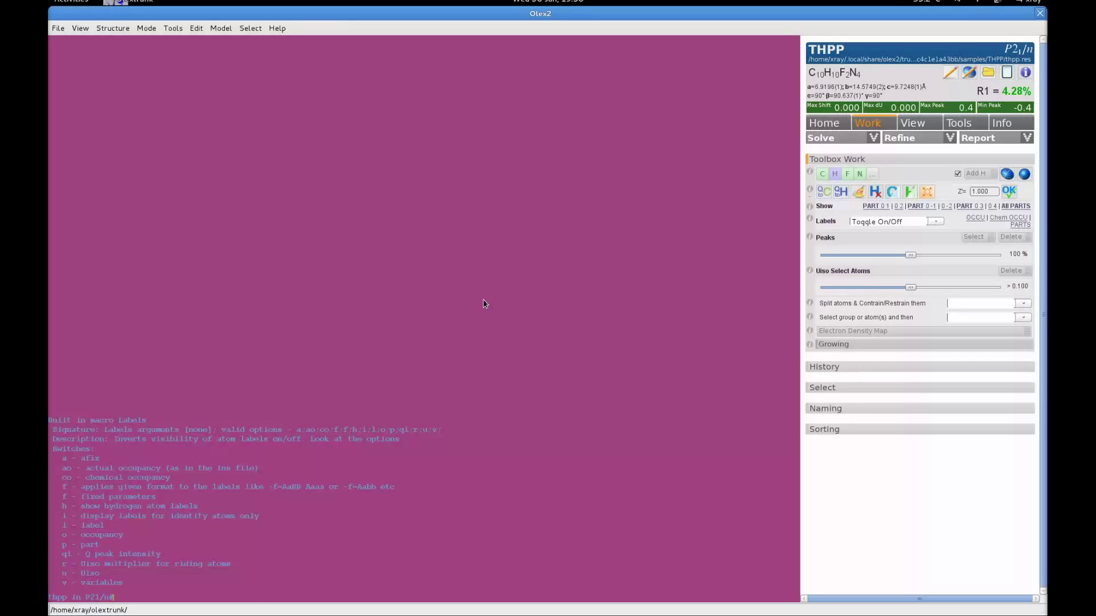
- Show the built-in help for the label command to compare it with the labels command
{"action": "type", "text": "label"}
{"action": "key", "text": "BackSpace"}
{"action": "key", "text": "BackSpace"}
{"action": "key", "text": "BackSpace"}
{"action": "type", "text": "bel"}
{"action": "key", "text": "BackSpace"}
{"action": "key", "text": "BackSpace"}
{"action": "key", "text": "BackSpace"}
{"action": "key", "text": "BackSpace"}
{"action": "key", "text": "BackSpace"}
{"action": "type", "text": "help label"}
{"action": "key", "text": "Return"}
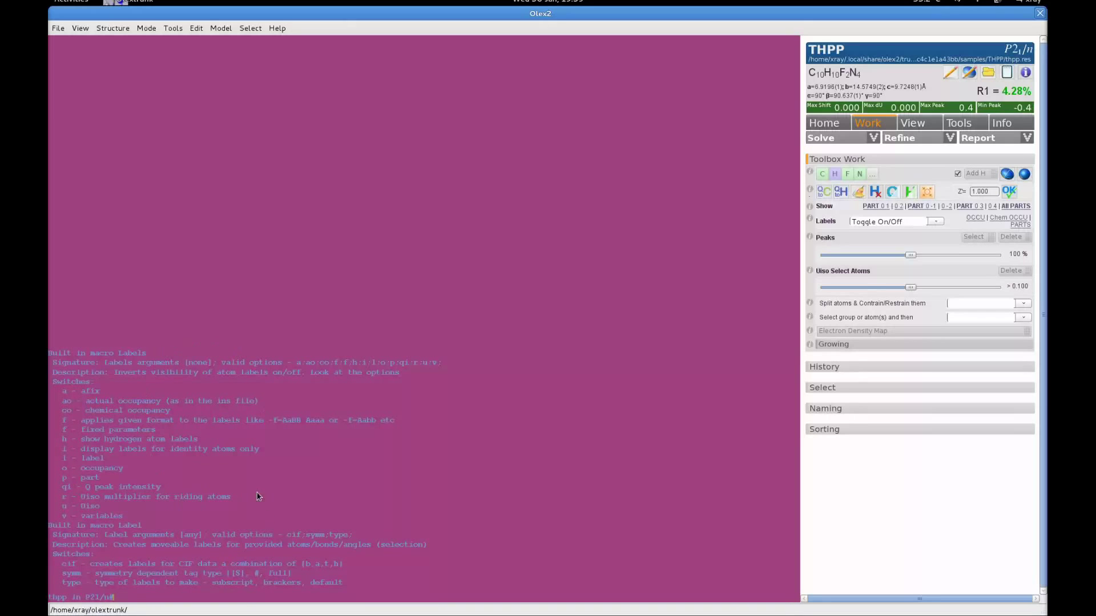
- Bring the structure back into view alongside the help text and hide the Q peaks
{"action": "key", "text": "ctrl+t"}
{"action": "key", "text": "ctrl+t"}
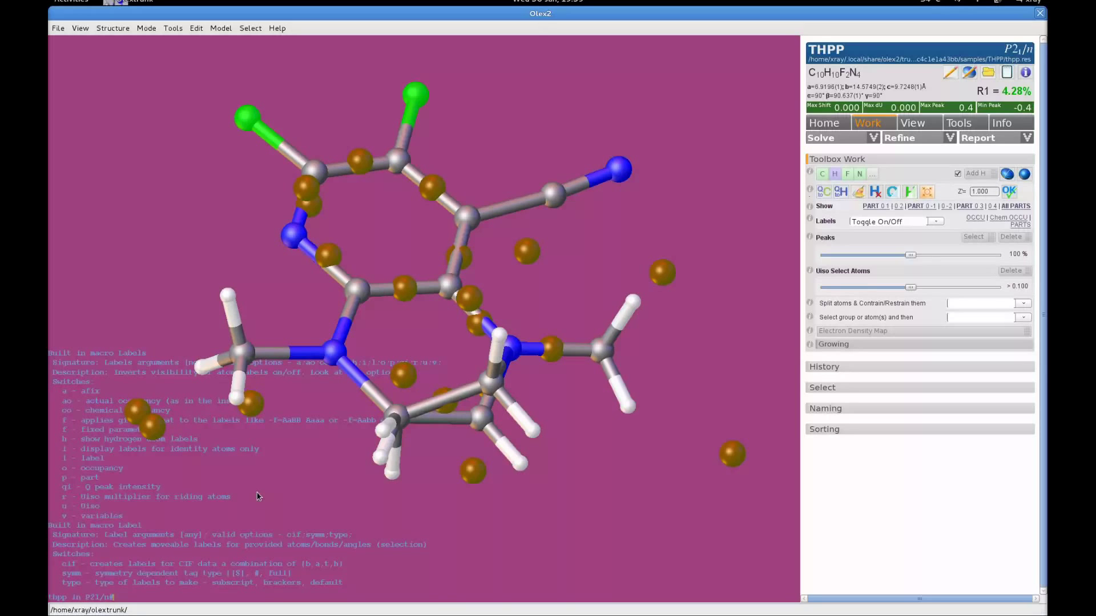
{"action": "left_click_drag", "start_coordinate": [257, 492], "coordinate": [252, 505]}
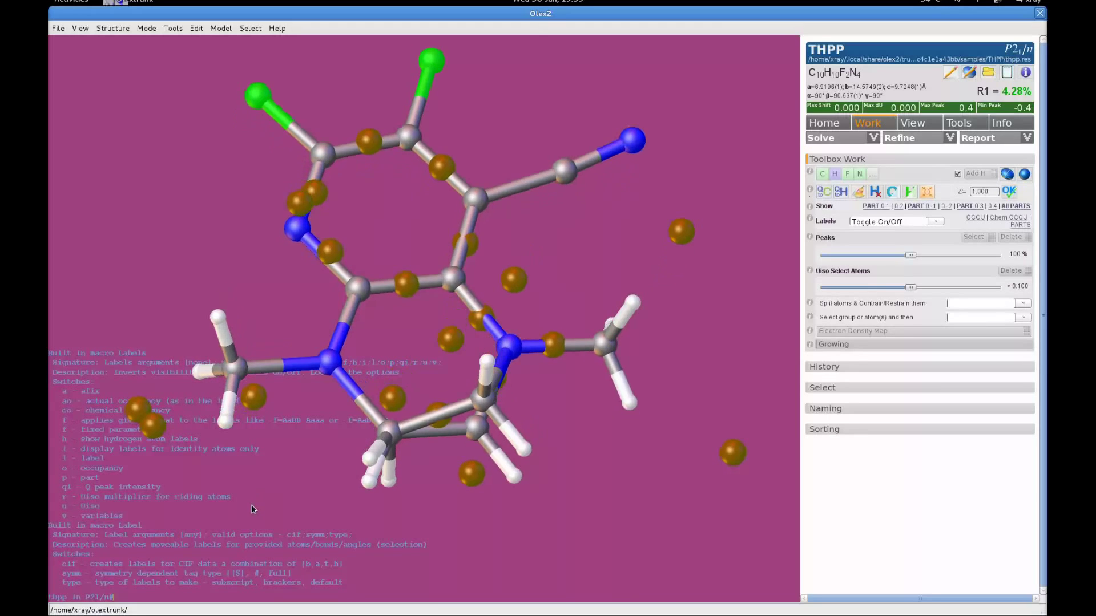
{"action": "key", "text": "ctrl+q"}
{"action": "key", "text": "ctrl+q"}
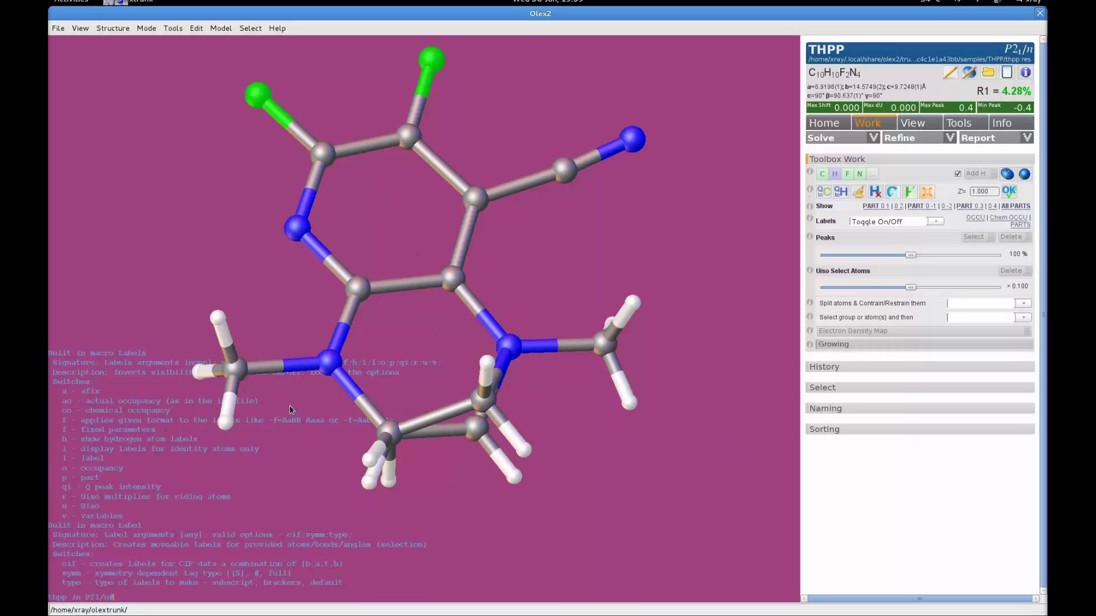
{"action": "mouse_move", "coordinate": [290, 405]}
{"action": "left_mouse_down"}
{"action": "mouse_move", "coordinate": [286, 431]}
{"action": "mouse_move", "coordinate": [274, 415]}
{"action": "left_mouse_up"}
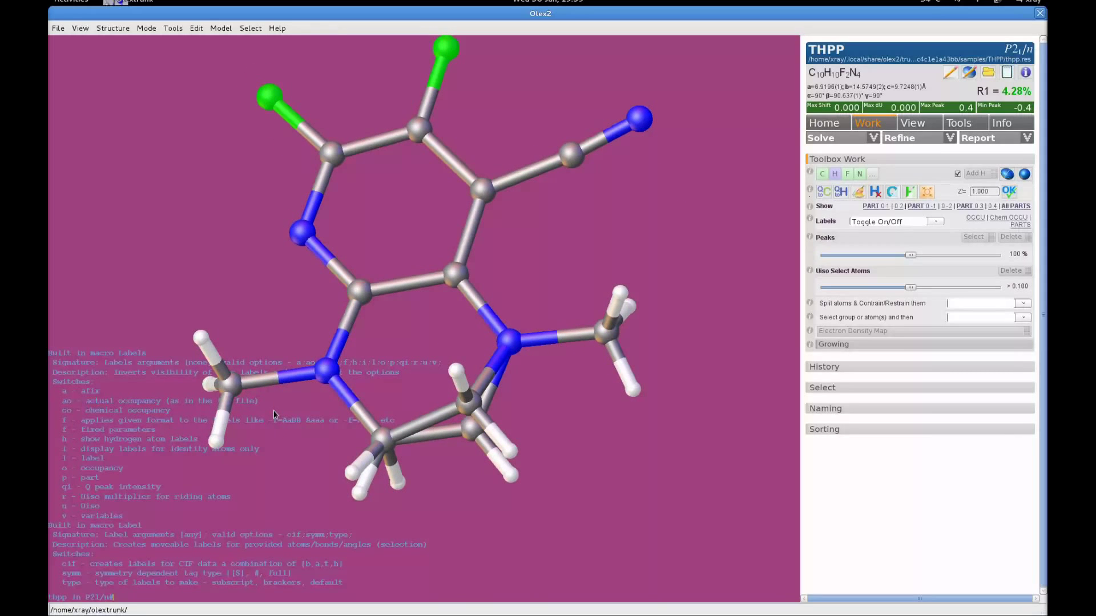
- Select all carbon and nitrogen atoms by element with the sel command and add moveable labels to them
{"action": "type", "text": "sel $C $"}
{"action": "type", "text": "N"}
{"action": "key", "text": "Return"}
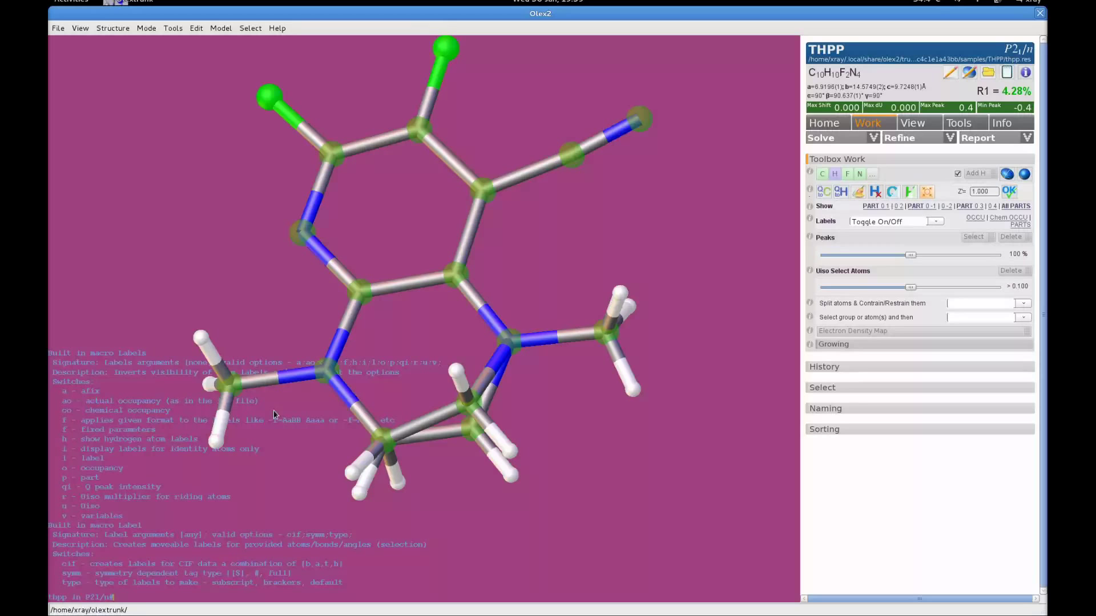
{"action": "type", "text": "label"}
{"action": "key", "text": "Return"}
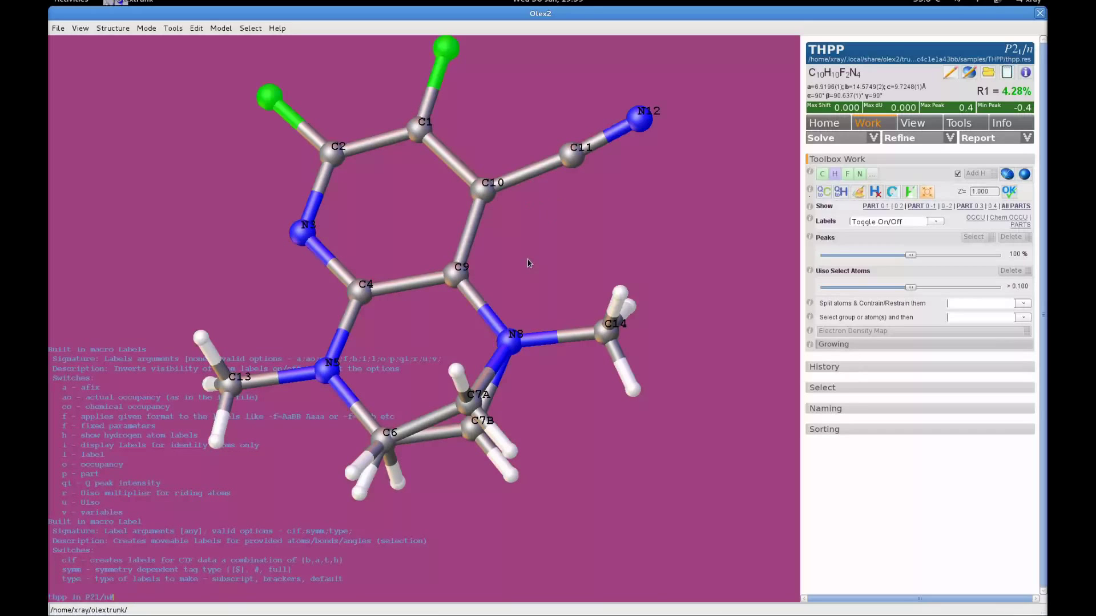
- Select the two fluorine atoms and add moveable labels to them as well
{"action": "left_click", "coordinate": [448, 49]}
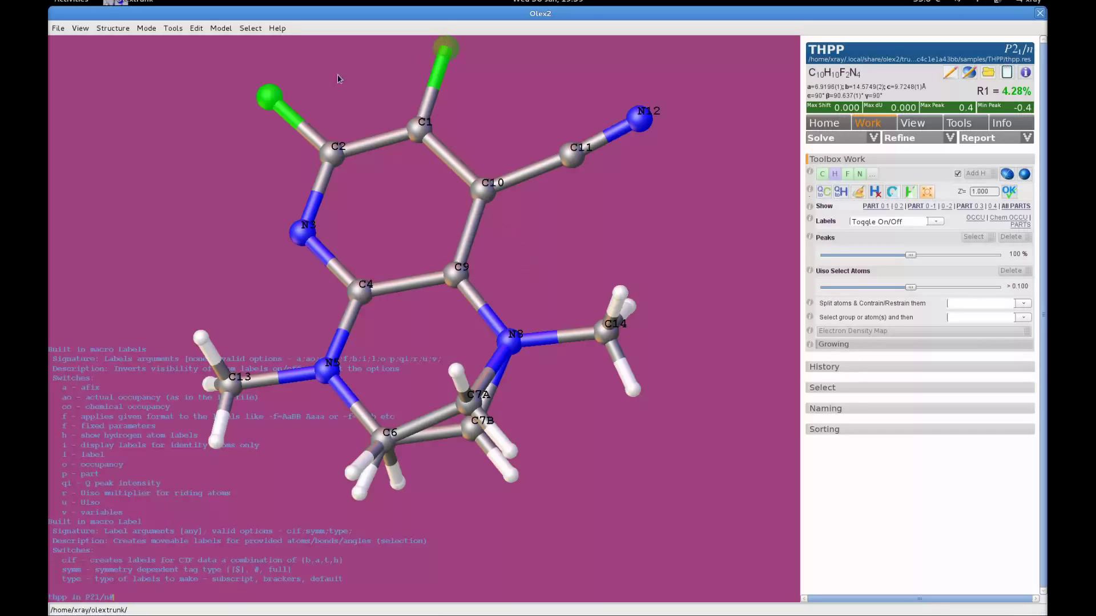
{"action": "left_click", "coordinate": [271, 98]}
{"action": "type", "text": "label"}
{"action": "key", "text": "Return"}
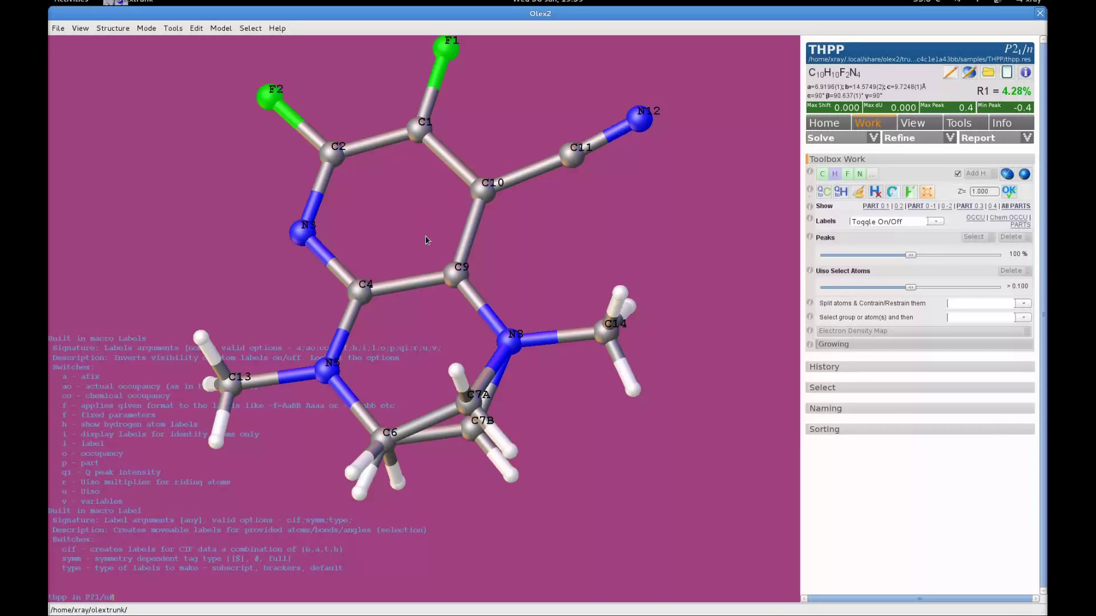
- Move the N12, C11 and C10 labels off their atoms into the empty space beside the cyano group
{"action": "left_click_drag", "start_coordinate": [426, 235], "coordinate": [409, 227]}
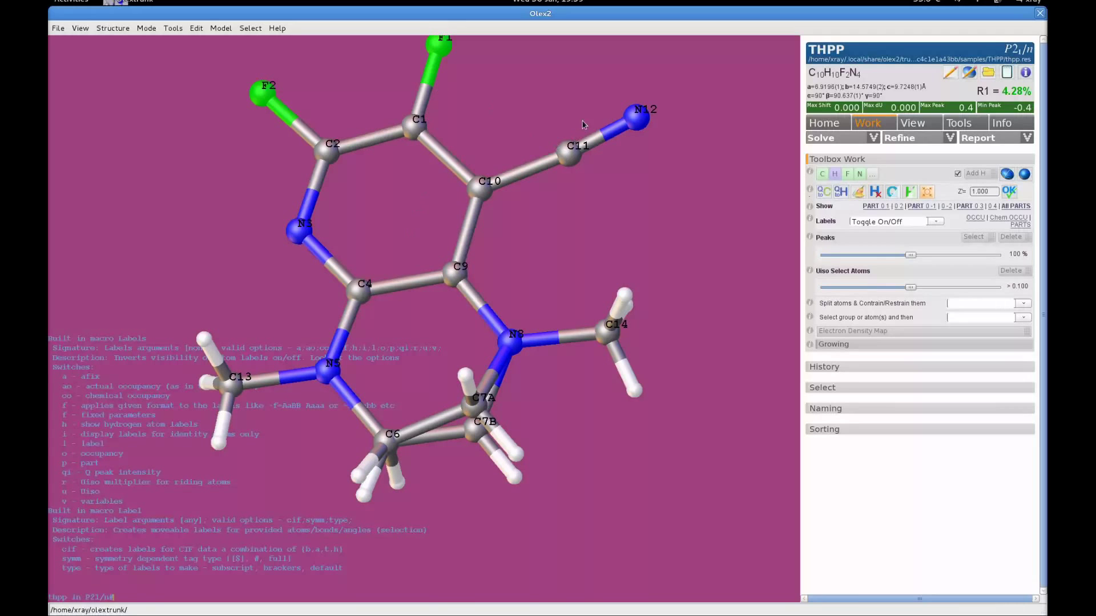
{"action": "left_click", "coordinate": [643, 113]}
{"action": "left_click_drag", "start_coordinate": [642, 112], "coordinate": [657, 139]}
{"action": "left_click_drag", "start_coordinate": [576, 148], "coordinate": [597, 169]}
{"action": "mouse_move", "coordinate": [537, 274]}
{"action": "left_mouse_down"}
{"action": "mouse_move", "coordinate": [536, 251]}
{"action": "mouse_move", "coordinate": [551, 256]}
{"action": "mouse_move", "coordinate": [532, 264]}
{"action": "mouse_move", "coordinate": [529, 287]}
{"action": "mouse_move", "coordinate": [549, 284]}
{"action": "mouse_move", "coordinate": [542, 272]}
{"action": "left_mouse_up"}
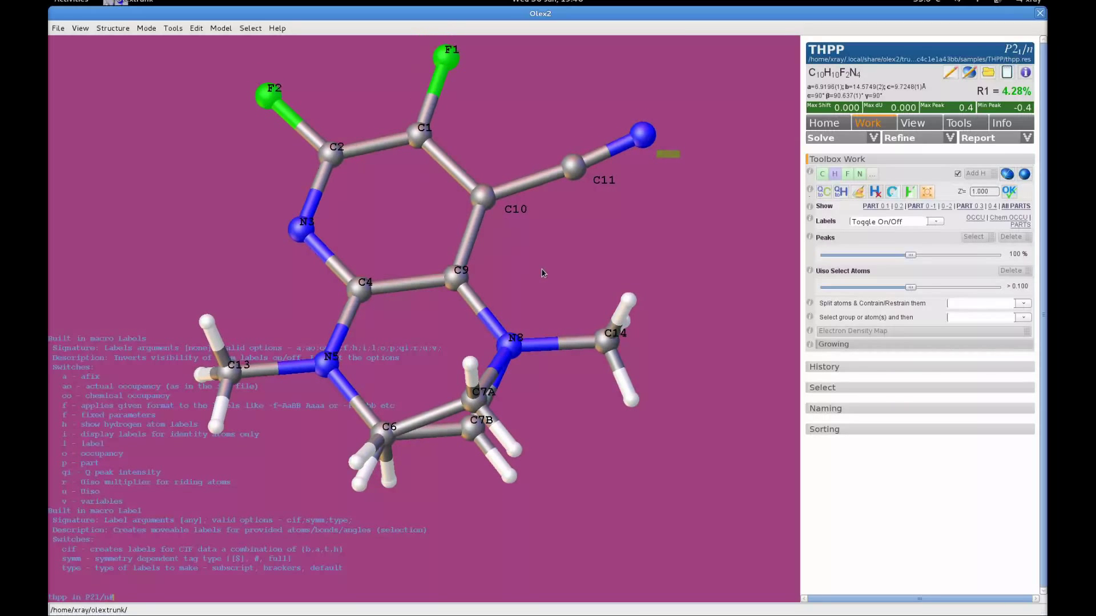
- Delete the moved N12 and C11 labels, and remove all remaining atom labels at once
{"action": "left_click", "coordinate": [603, 183]}
{"action": "key", "text": "Delete"}
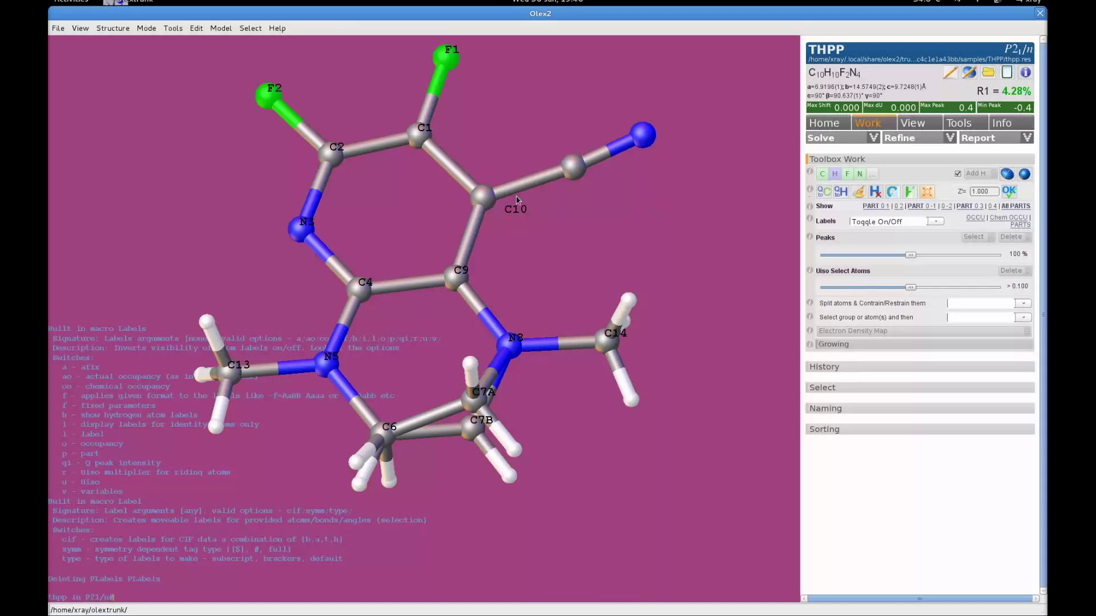
{"action": "left_click", "coordinate": [517, 209]}
{"action": "key", "text": "ctrl+a"}
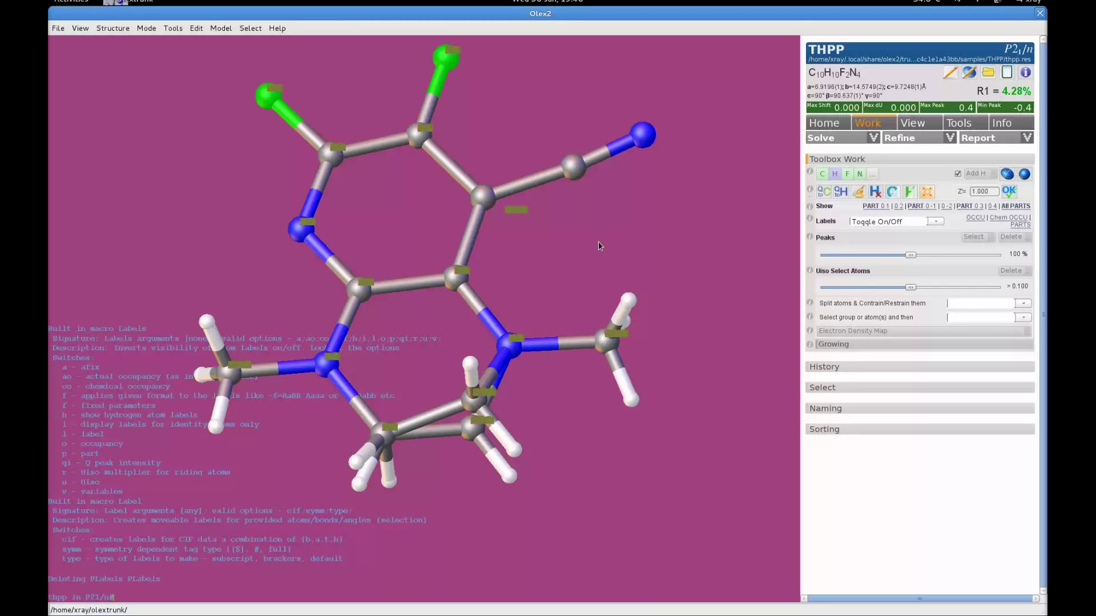
{"action": "key", "text": "Delete"}
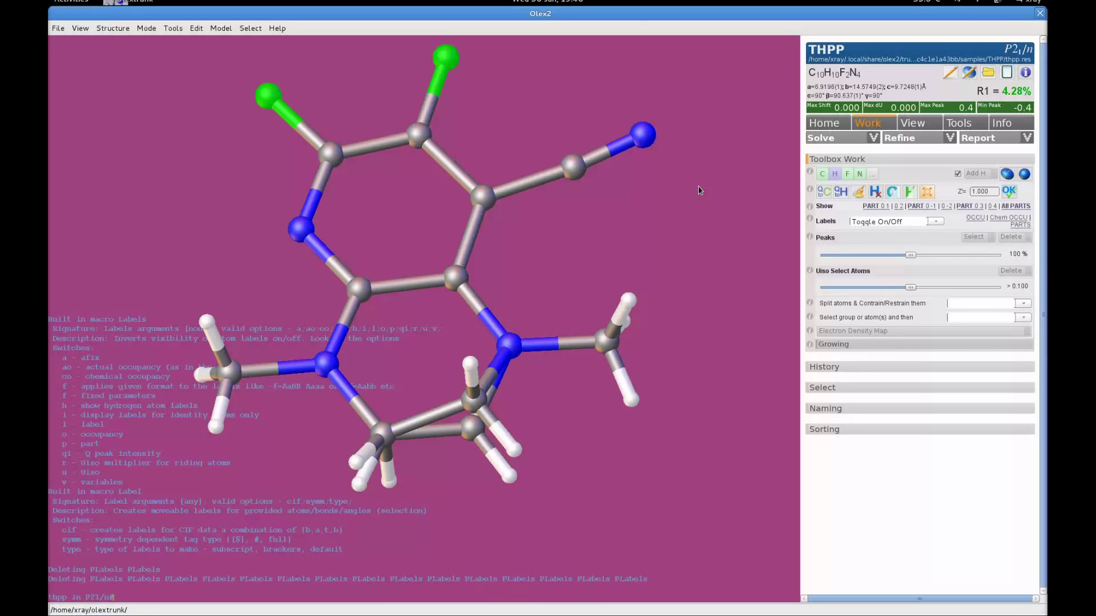
- Open the Images tools to review the options for adding labels and choosing their colour and box
{"action": "left_click", "coordinate": [961, 123]}
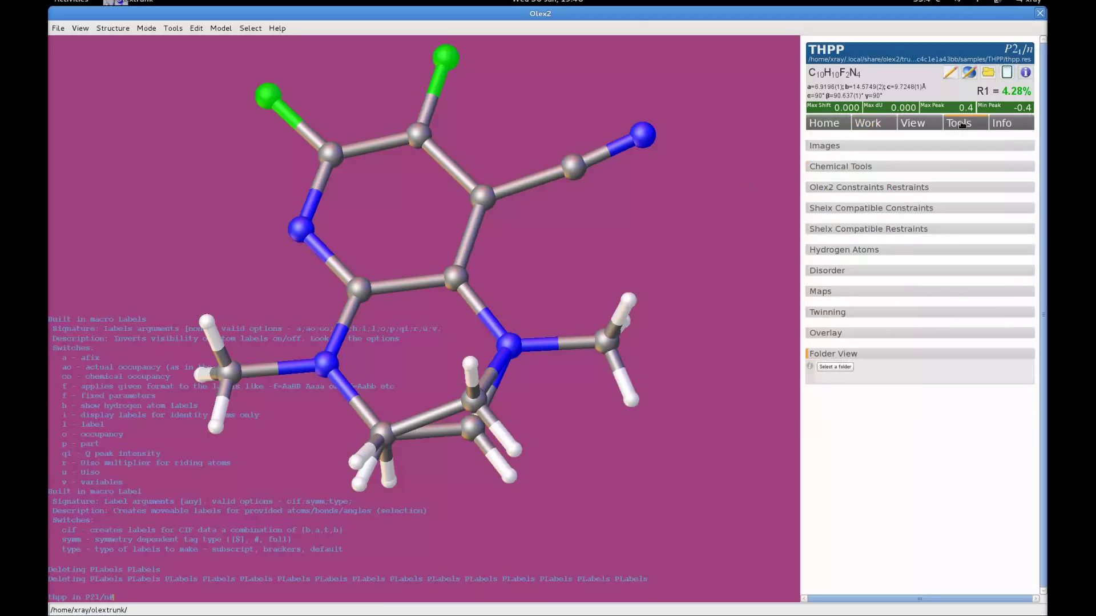
{"action": "left_click", "coordinate": [879, 145]}
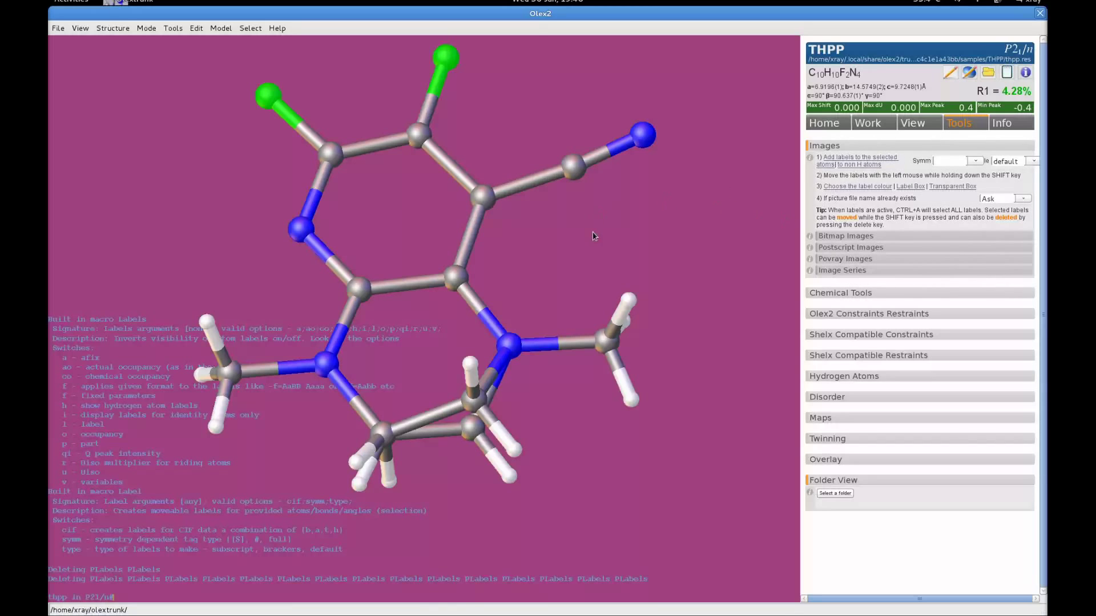
{"action": "left_click_drag", "start_coordinate": [593, 236], "coordinate": [592, 229]}
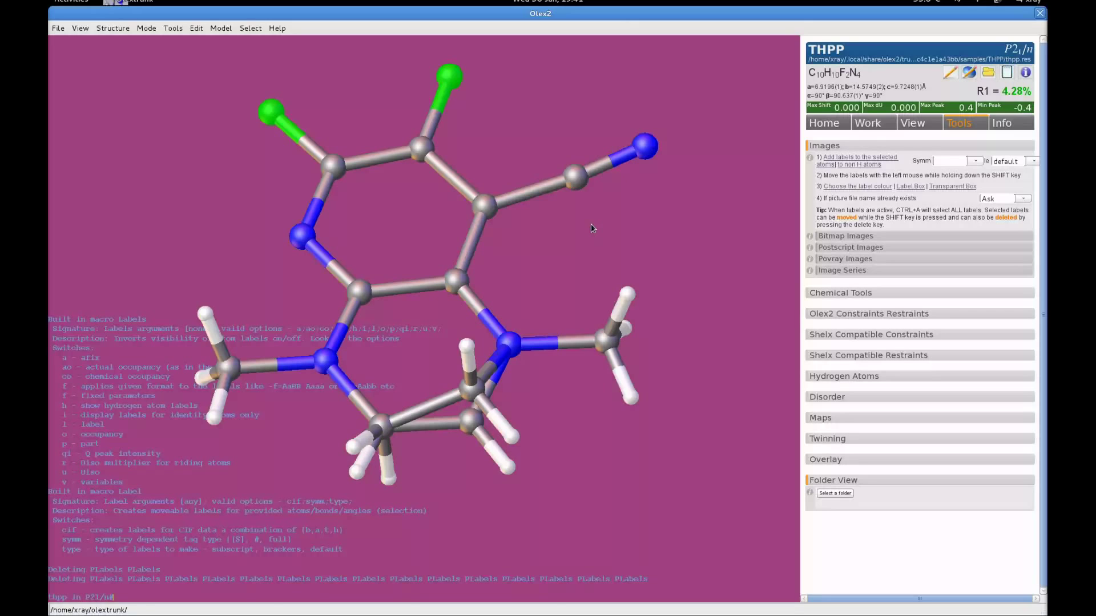
- Add moveable labels to all atoms, including hydrogens, and bond-length labels to all bonds, and inspect them on the structure
{"action": "type", "text": "label"}
{"action": "key", "text": "Return"}
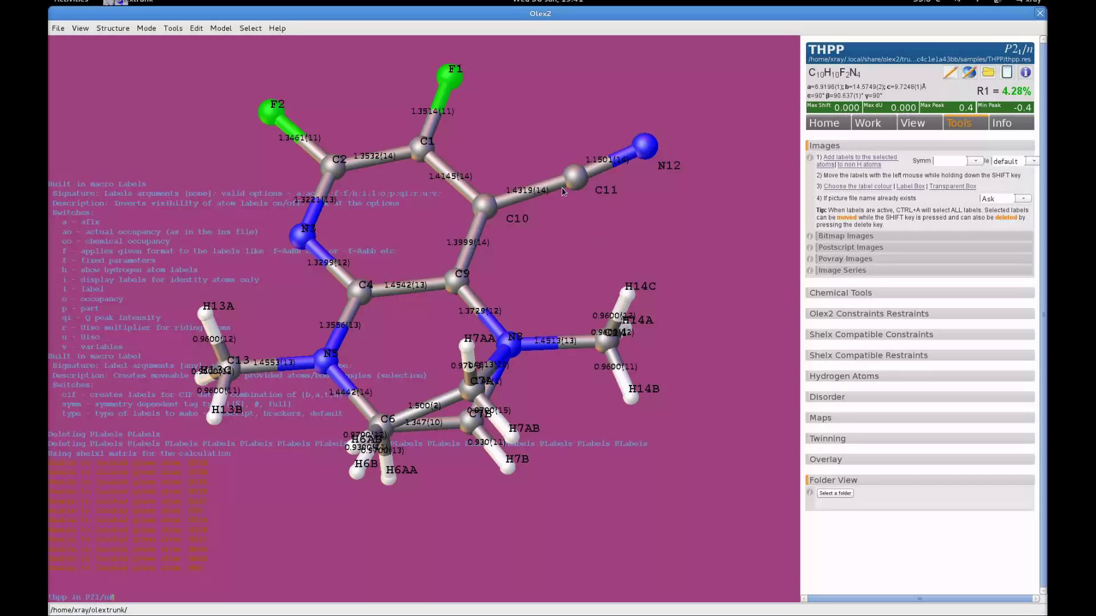
{"action": "left_click_drag", "start_coordinate": [567, 214], "coordinate": [553, 233]}
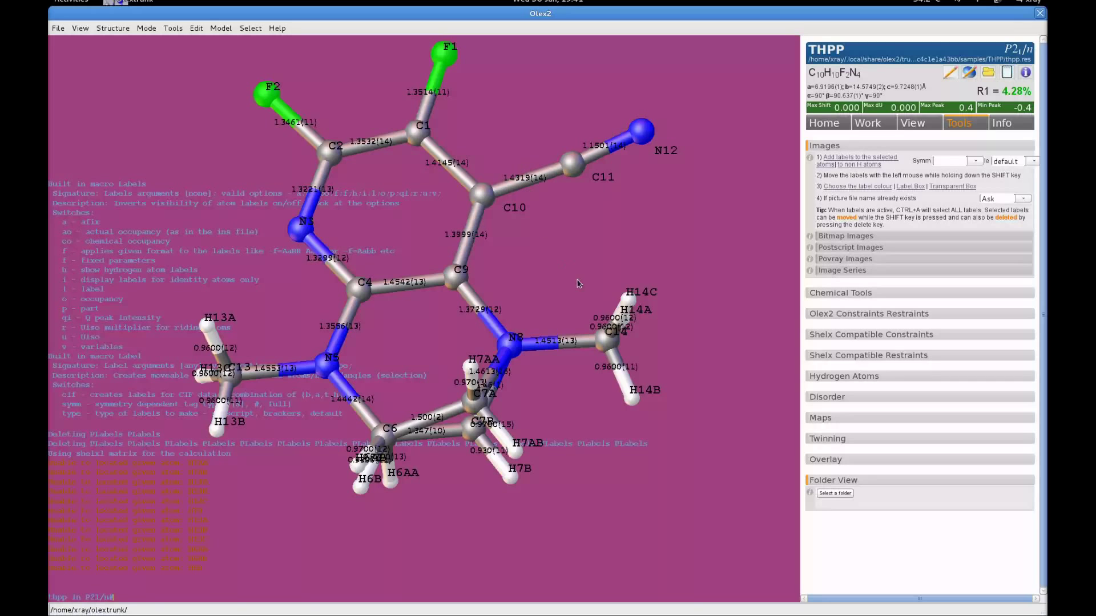
{"action": "left_click_drag", "start_coordinate": [573, 254], "coordinate": [578, 279]}
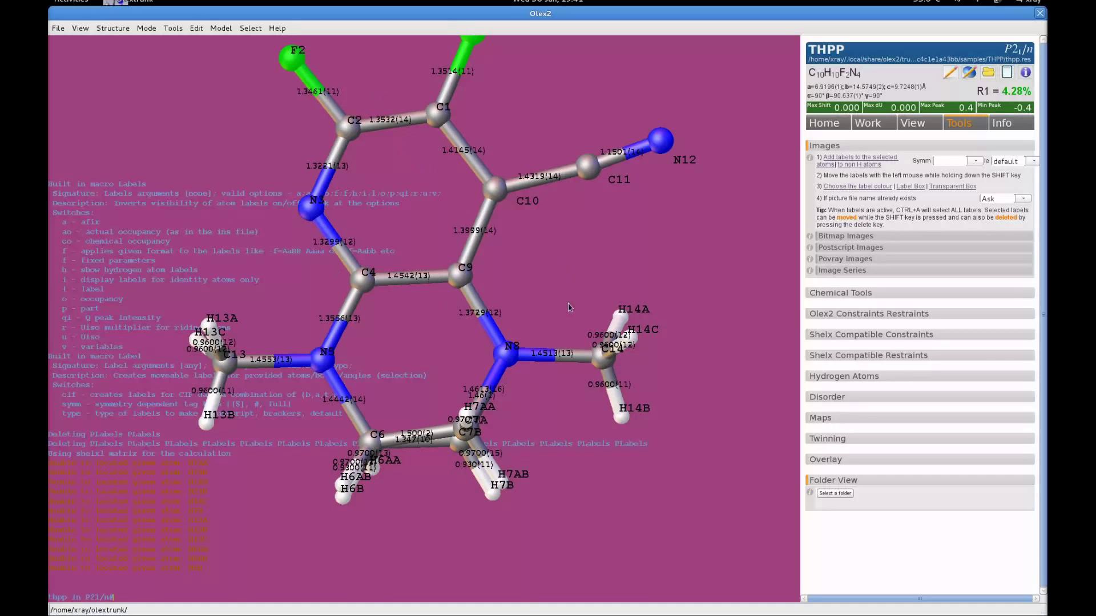
- Select all the atom and bond-length labels together and delete them
{"action": "left_click", "coordinate": [533, 205]}
{"action": "key", "text": "ctrl+a"}
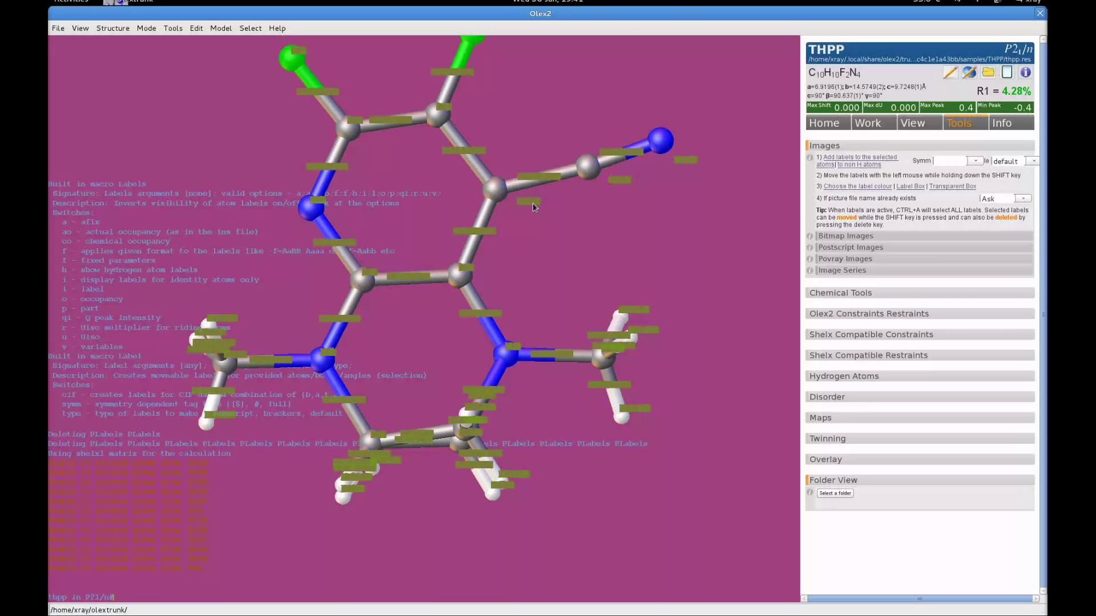
{"action": "key", "text": "Delete"}
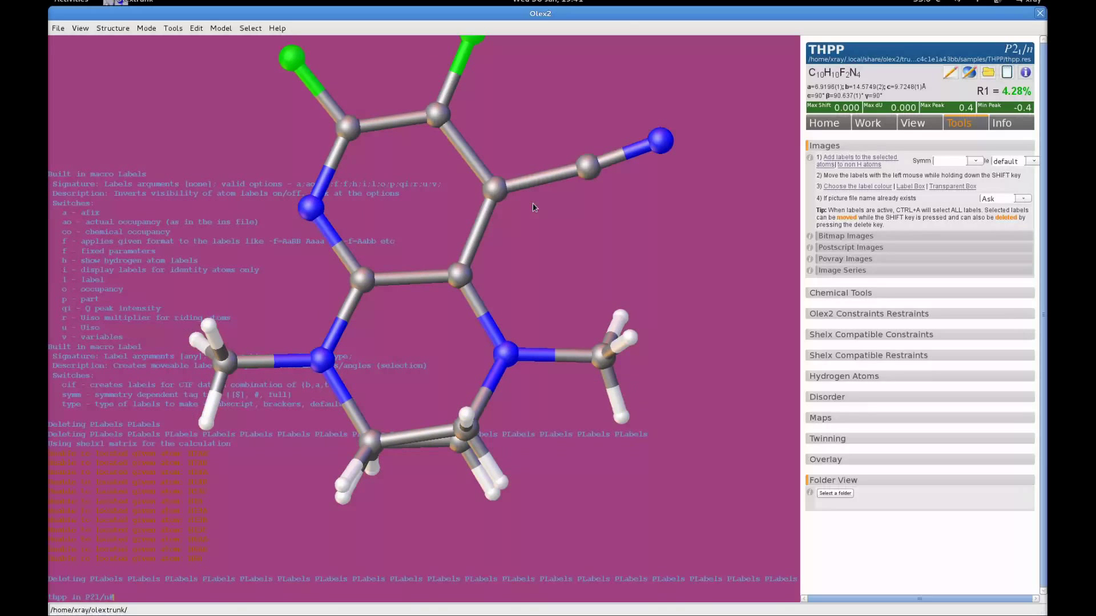